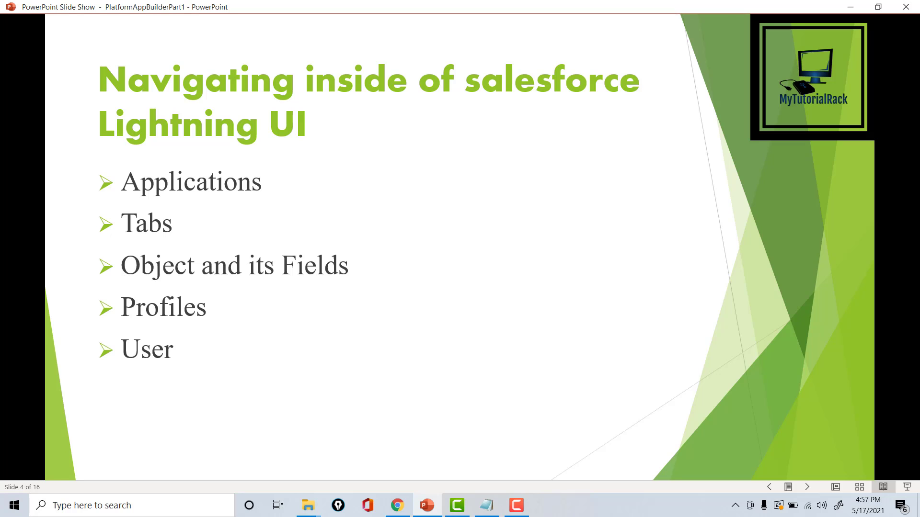
Switch to Chrome and open the Salesforce login page at login.salesforce.com
{"action": "left_click", "coordinate": [397, 506]}
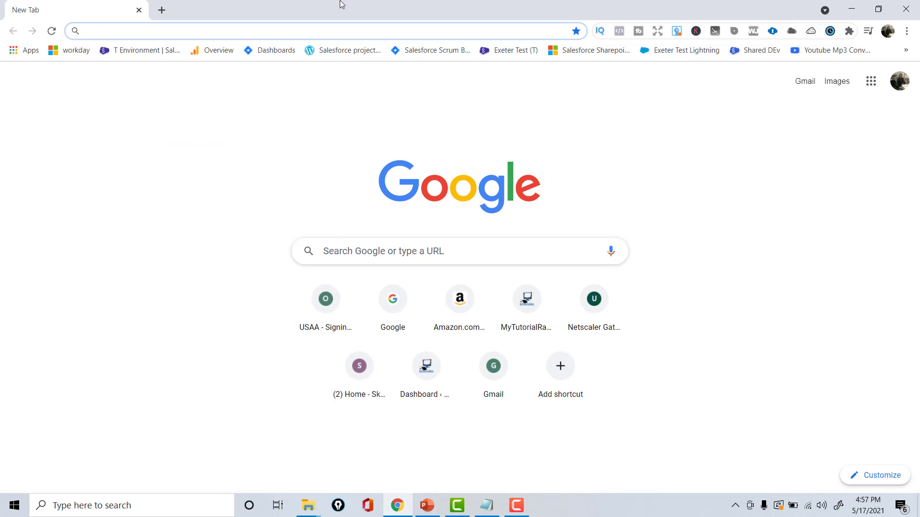
{"action": "type", "text": "login"}
{"action": "key", "text": "Return"}
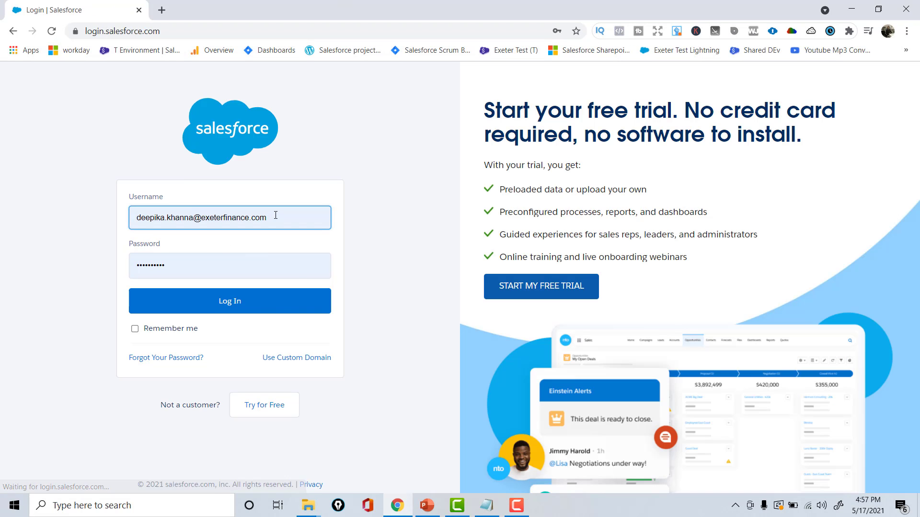
Replace the prefilled username with the saved platform app builder account's username and log in to Salesforce
{"action": "left_click", "coordinate": [276, 215]}
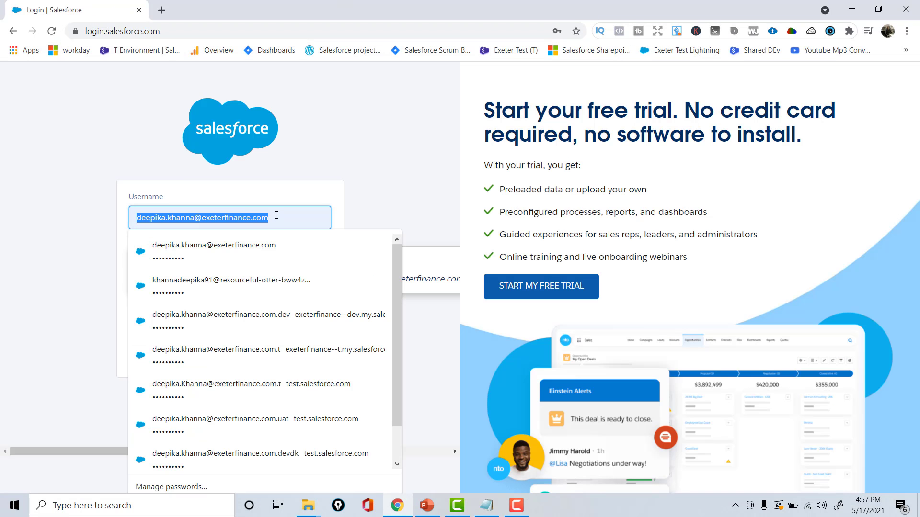
{"action": "key", "text": "BackSpace"}
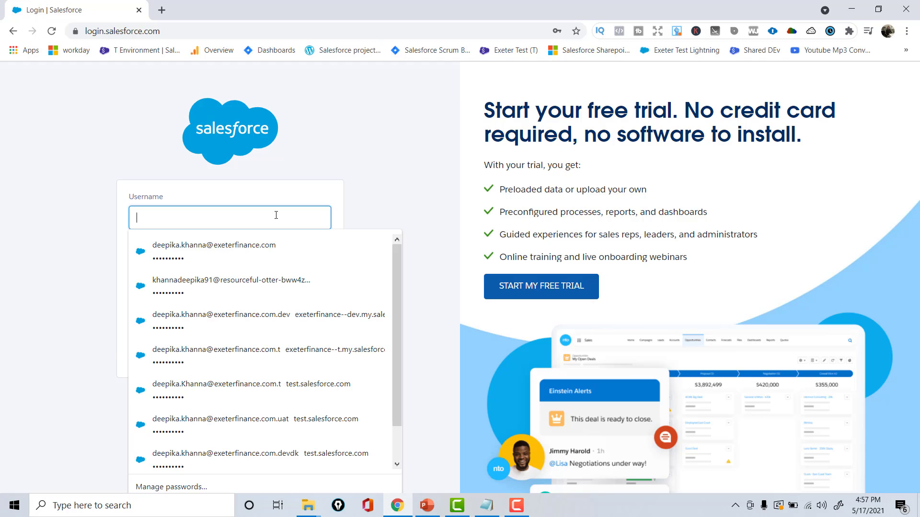
{"action": "type", "text": "platform"}
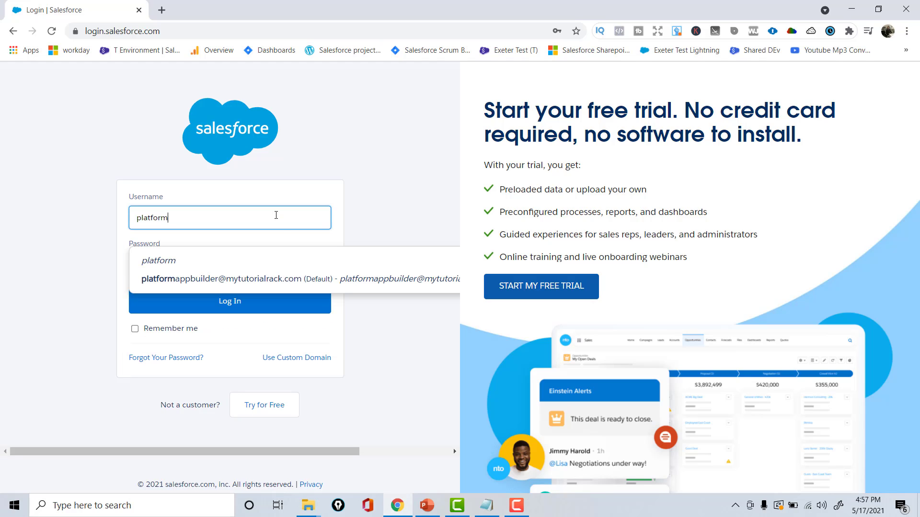
{"action": "left_click", "coordinate": [308, 283]}
{"action": "left_click", "coordinate": [286, 290]}
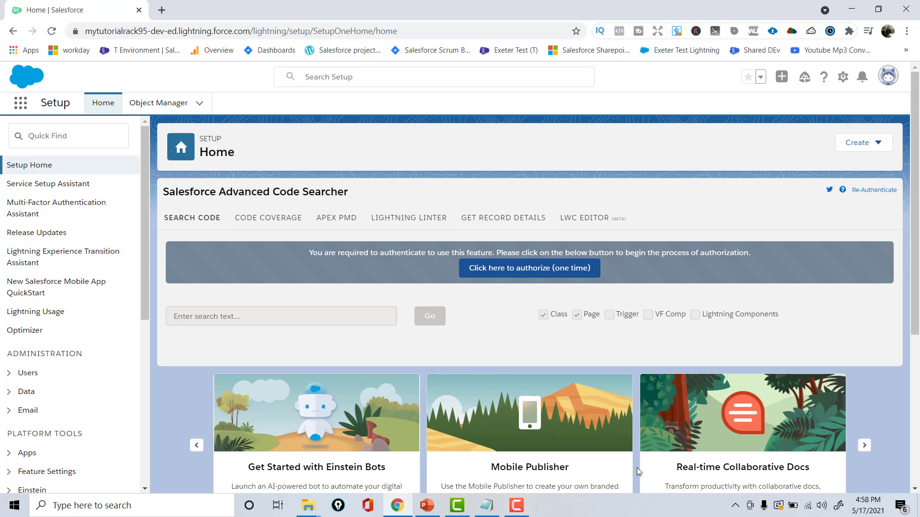
Search the Setup menu for "user", clear the search and look over the full Setup menu
{"action": "left_click", "coordinate": [44, 141]}
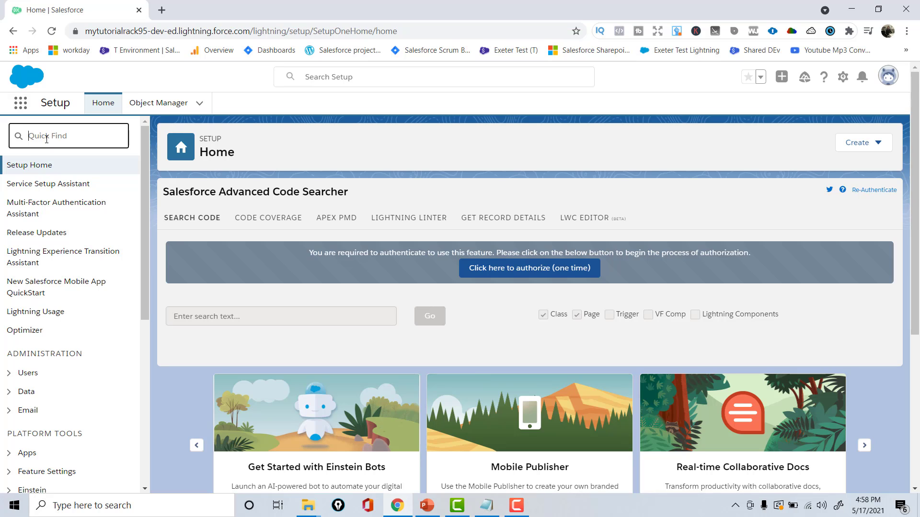
{"action": "type", "text": "user"}
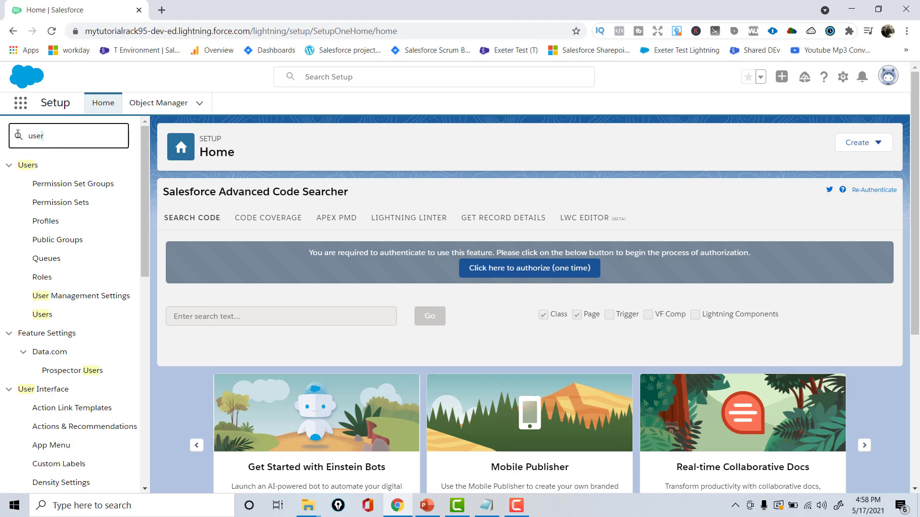
{"action": "key", "text": "ctrl+a"}
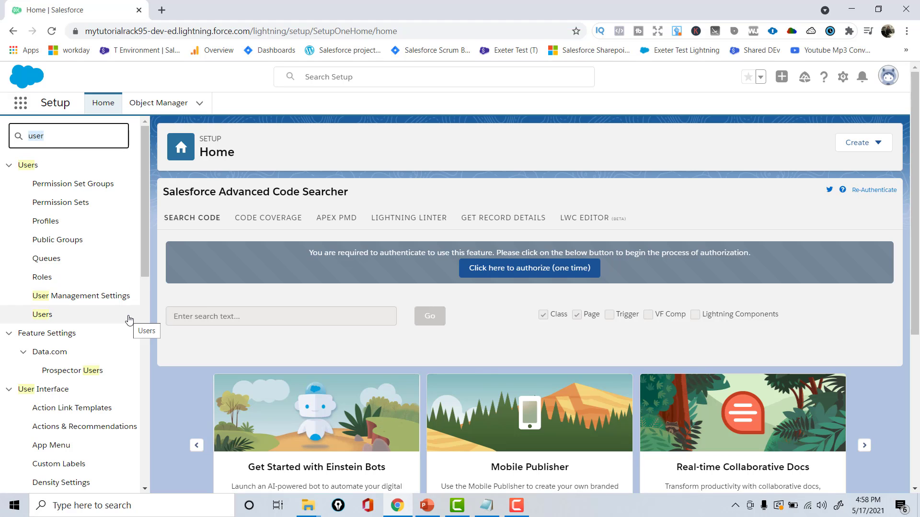
{"action": "left_click_drag", "start_coordinate": [143, 251], "coordinate": [136, 205]}
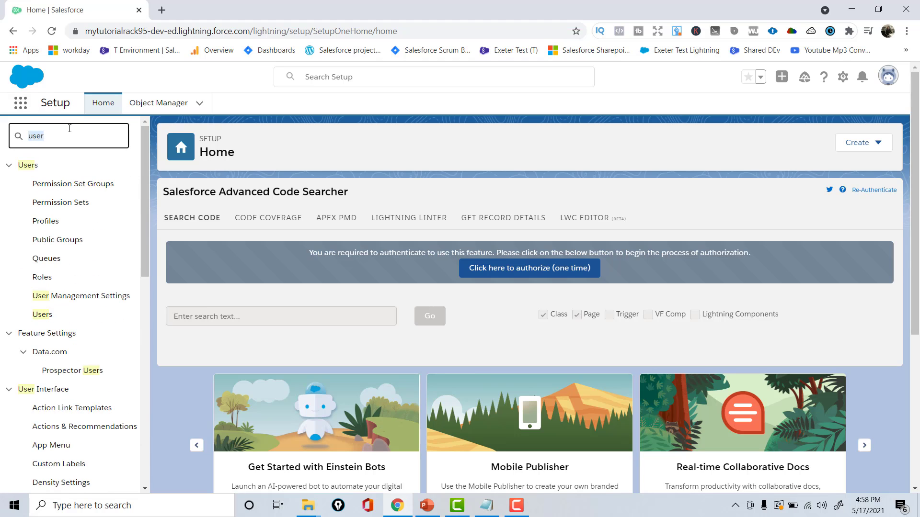
{"action": "key", "text": "BackSpace"}
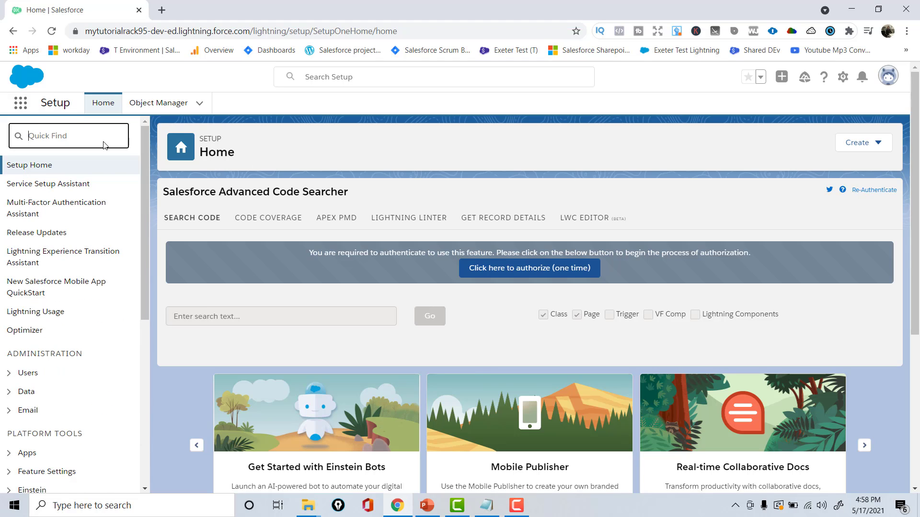
{"action": "scroll", "coordinate": [142, 262], "scroll_direction": "down", "scroll_amount": 1}
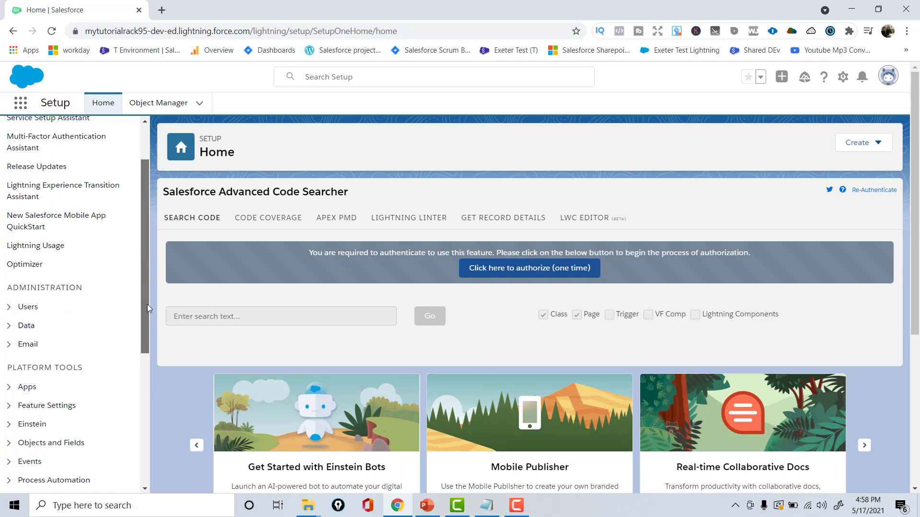
{"action": "scroll", "coordinate": [143, 273], "scroll_direction": "up", "scroll_amount": 1}
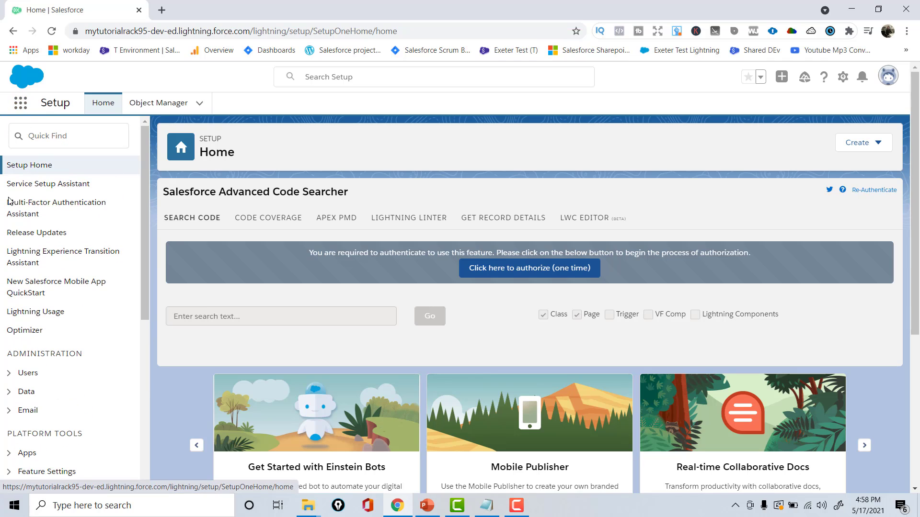
Show all available apps in the App Launcher and open the Sales app
{"action": "left_click", "coordinate": [21, 104]}
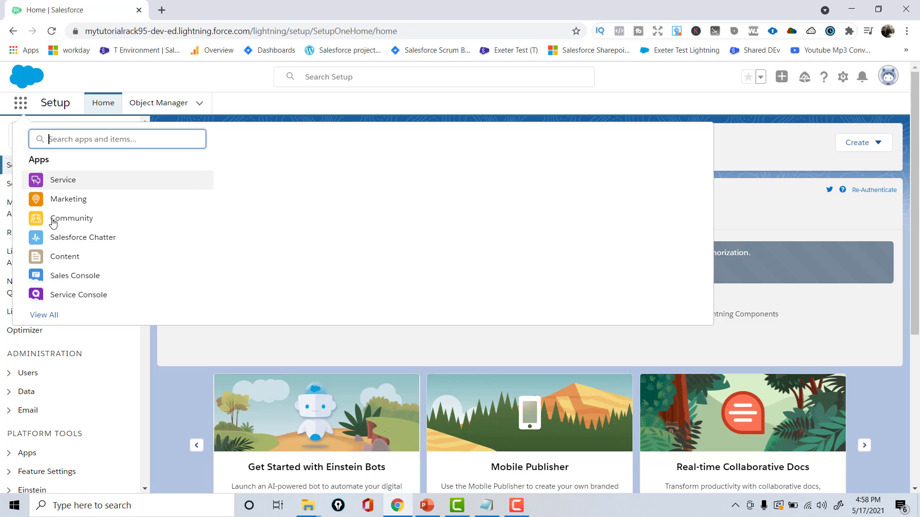
{"action": "left_click", "coordinate": [20, 104]}
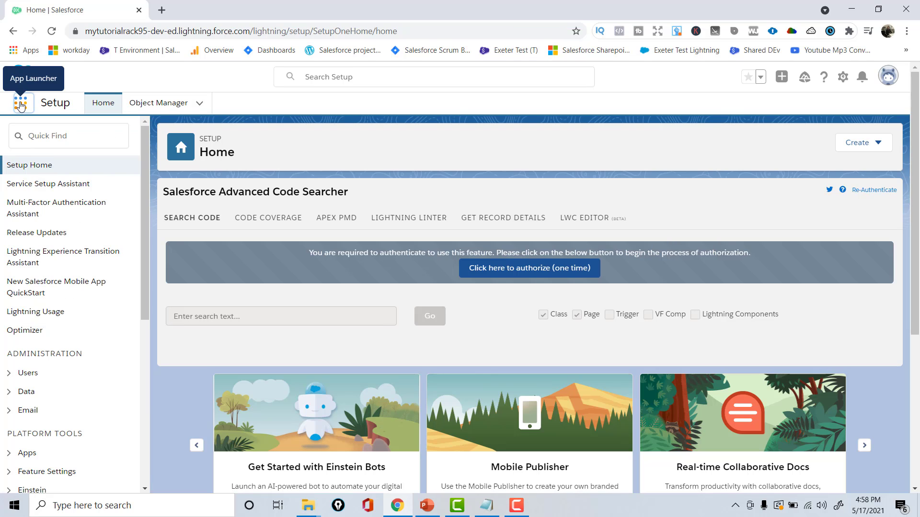
{"action": "left_click", "coordinate": [20, 105]}
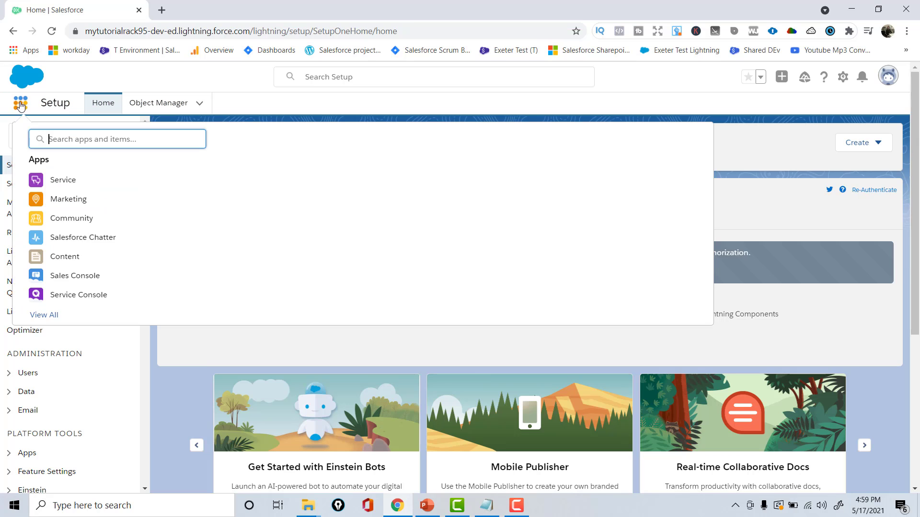
{"action": "left_click", "coordinate": [45, 316]}
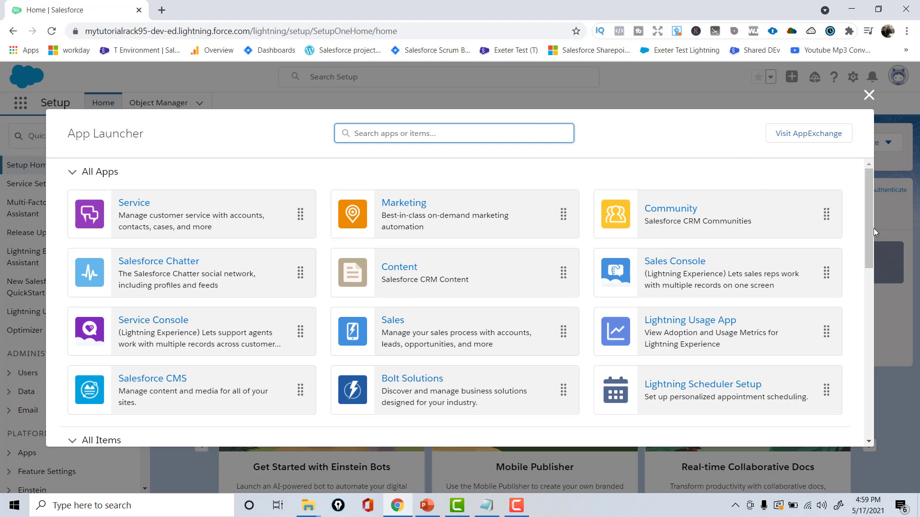
{"action": "left_click_drag", "start_coordinate": [872, 229], "coordinate": [866, 263]}
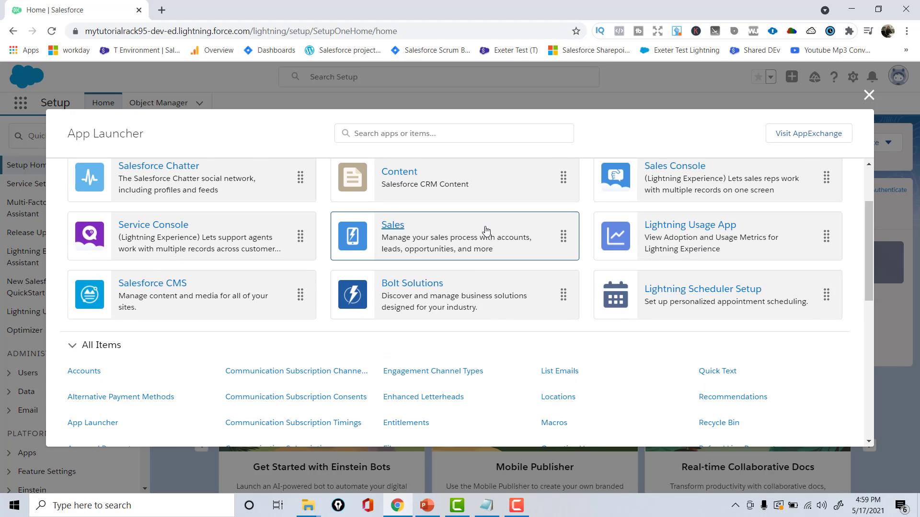
{"action": "left_click", "coordinate": [455, 230]}
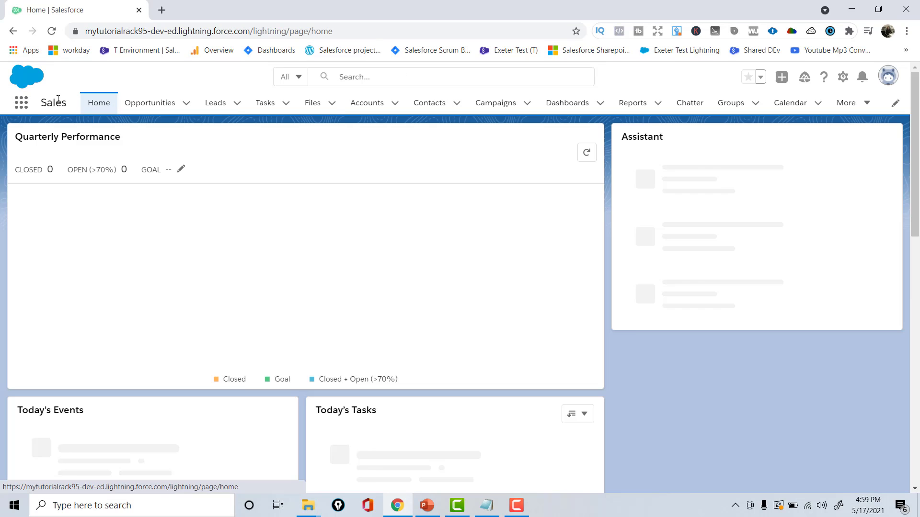
{"action": "left_click_drag", "start_coordinate": [52, 101], "coordinate": [67, 102]}
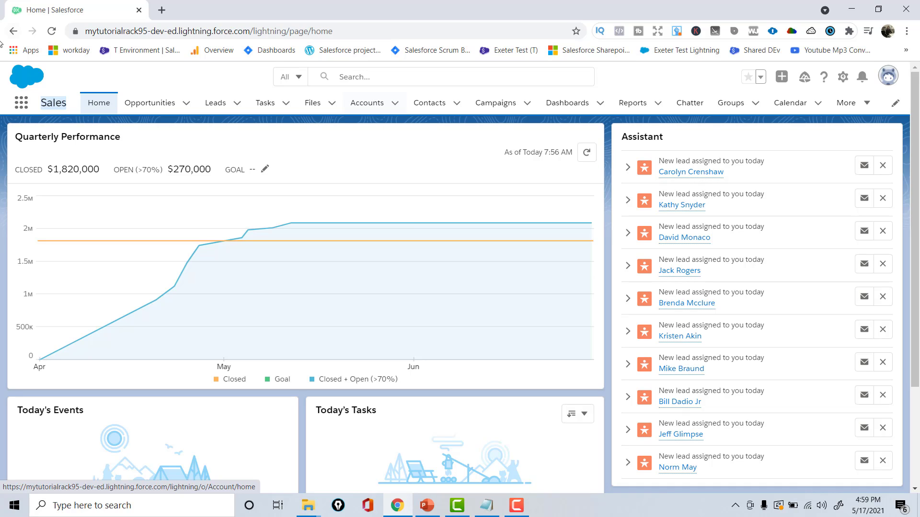
Switch from the Sales app to the Service app through the App Launcher
{"action": "left_click", "coordinate": [22, 102]}
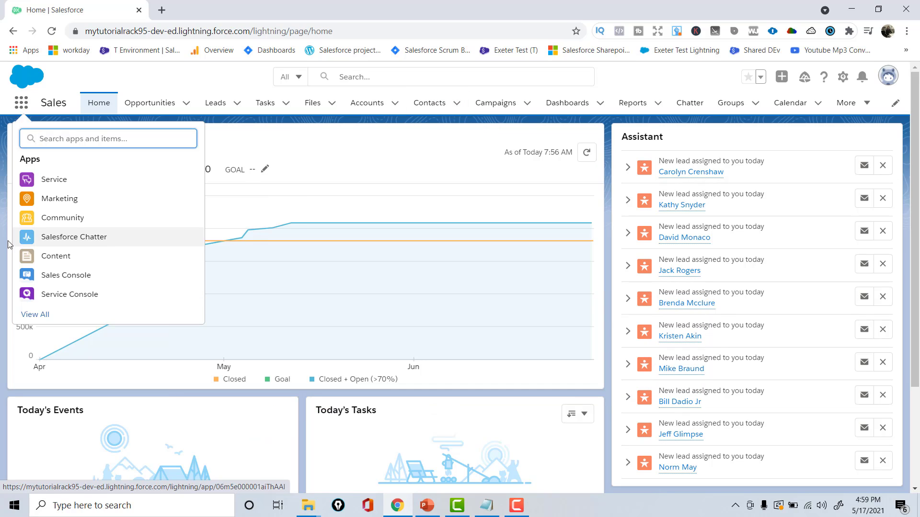
{"action": "left_click", "coordinate": [54, 180]}
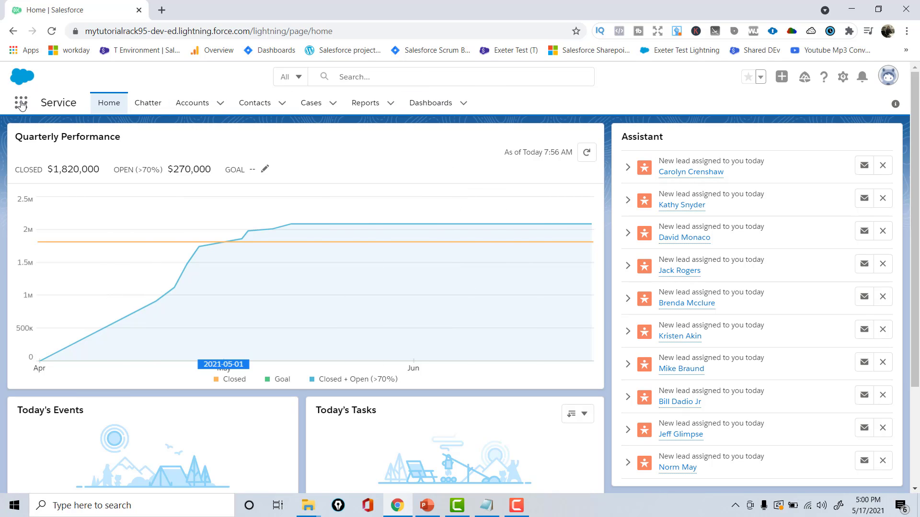
{"action": "left_click", "coordinate": [249, 103]}
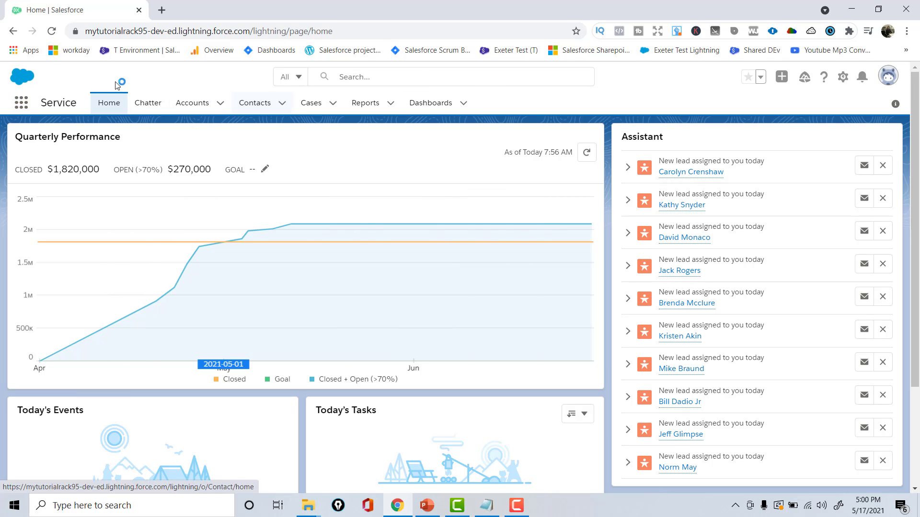
View the App Launcher's complete list of apps and close it again
{"action": "left_click", "coordinate": [21, 102]}
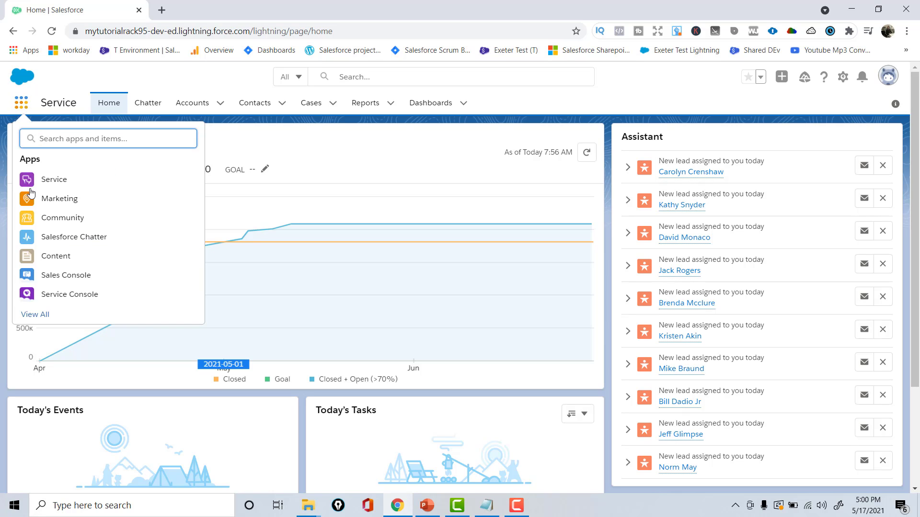
{"action": "left_click", "coordinate": [33, 314]}
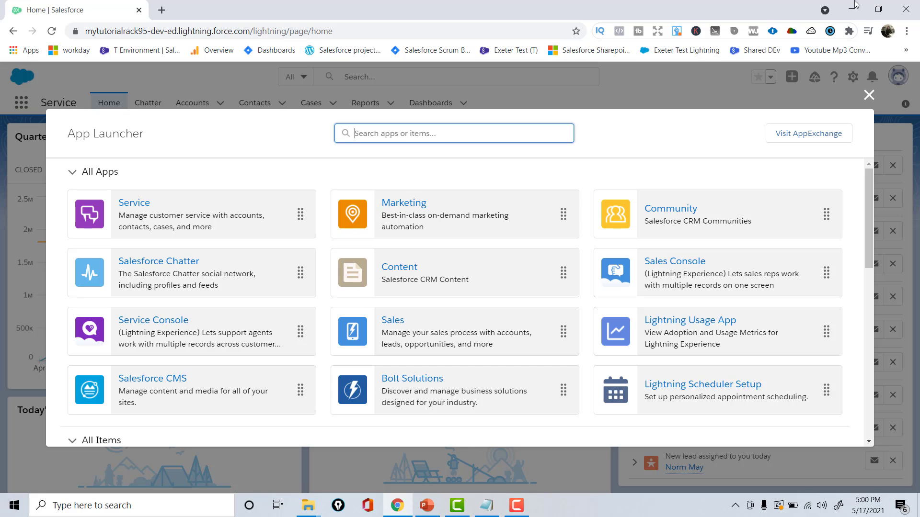
{"action": "left_click", "coordinate": [869, 96]}
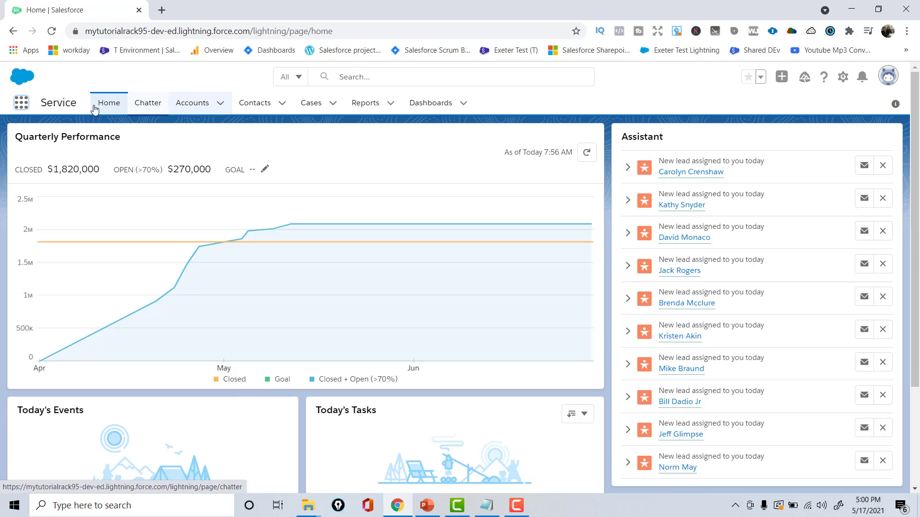
Find the Accounts item by searching the App Launcher for "Account" and display the All Accounts list view
{"action": "left_click", "coordinate": [20, 106]}
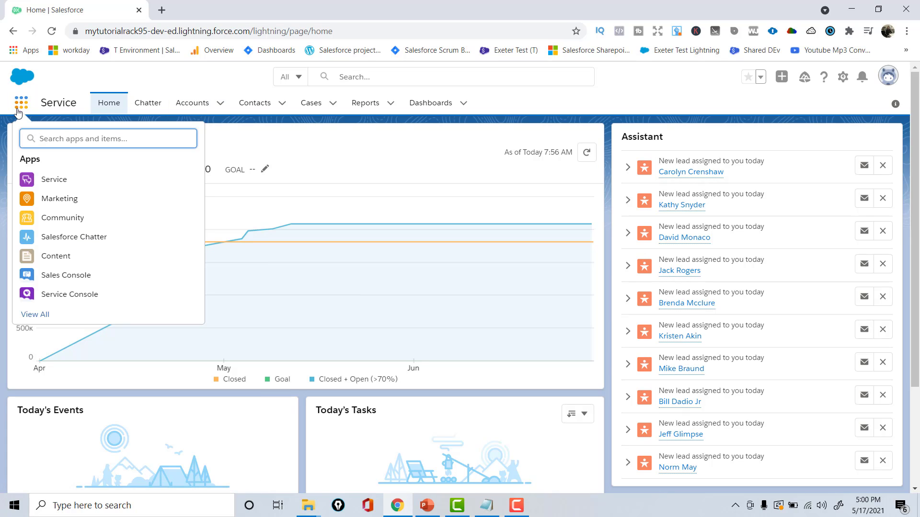
{"action": "type", "text": "Account"}
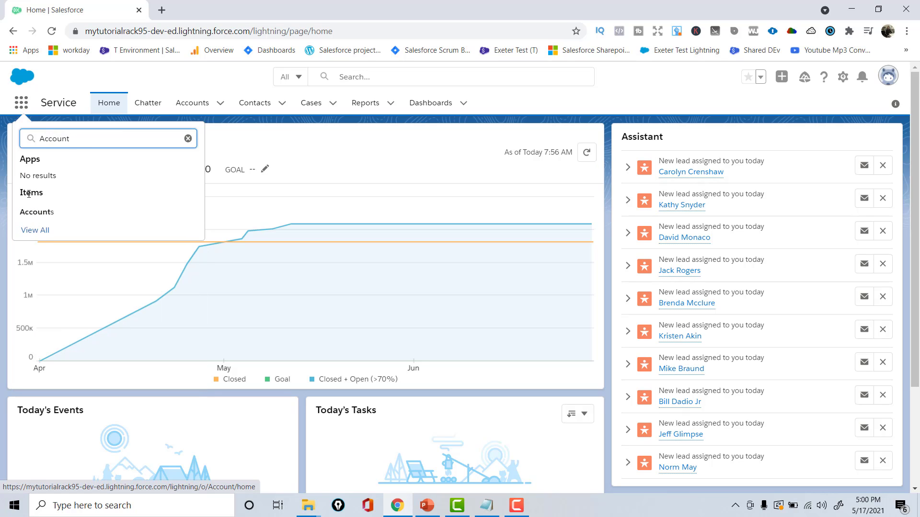
{"action": "left_click", "coordinate": [37, 214]}
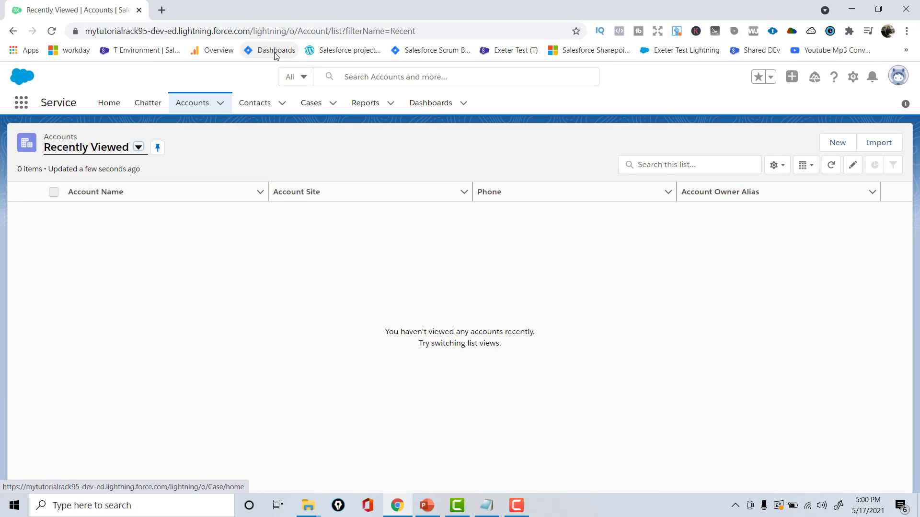
{"action": "left_click", "coordinate": [139, 148]}
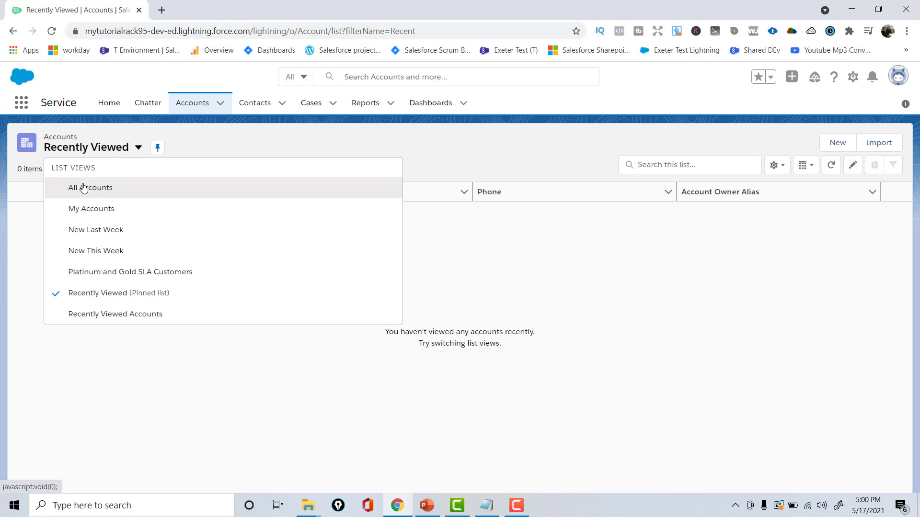
{"action": "left_click", "coordinate": [92, 192]}
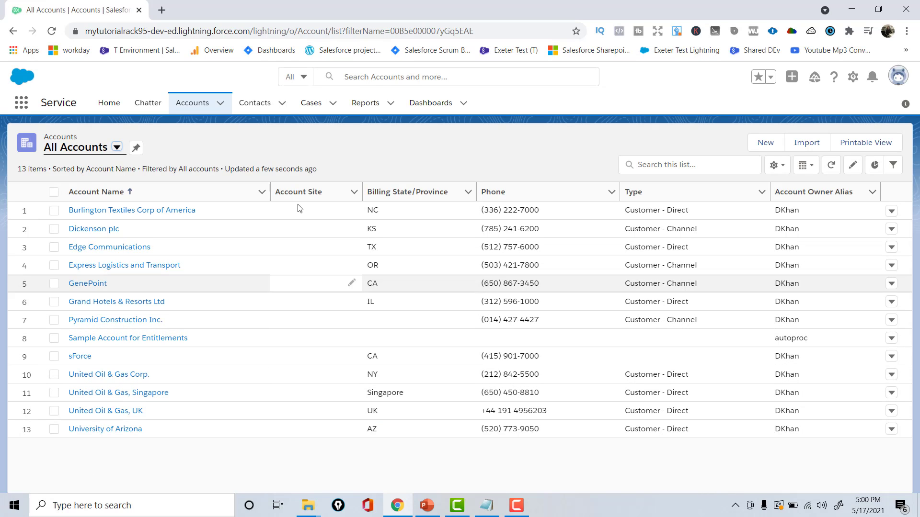
Go to Contacts in the Service app and display the All Contacts list view
{"action": "left_click", "coordinate": [254, 110]}
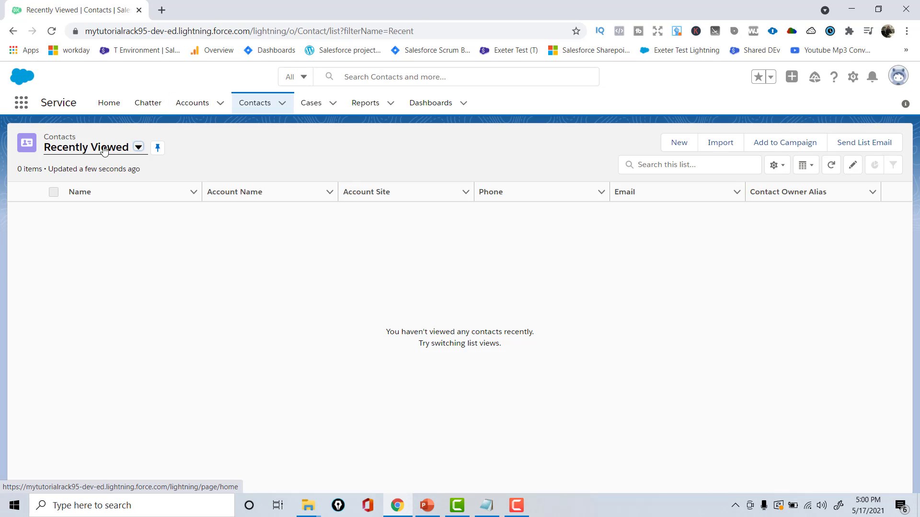
{"action": "left_click", "coordinate": [107, 153]}
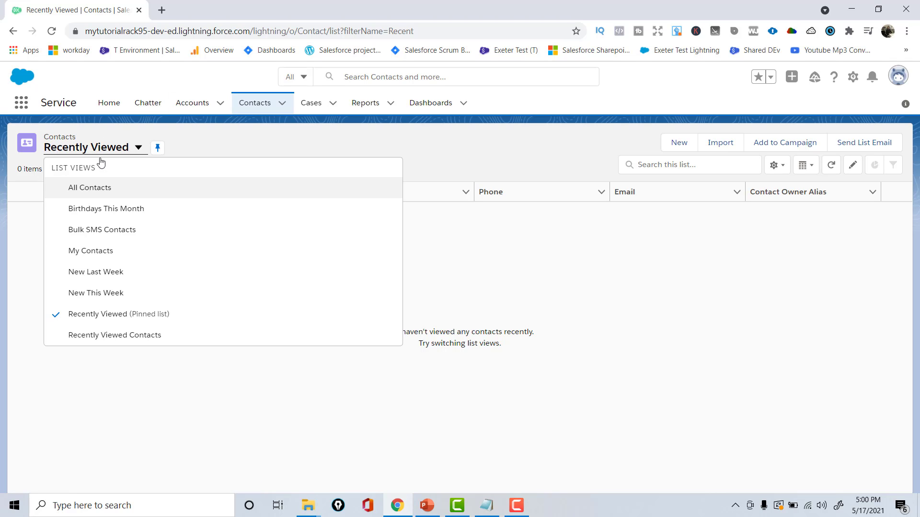
{"action": "left_click", "coordinate": [93, 191]}
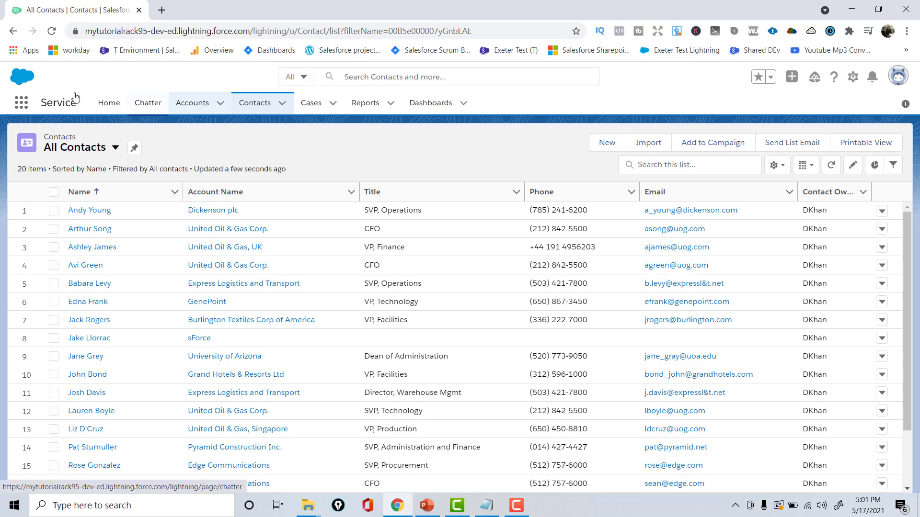
Find the Cases item by searching the App Launcher for "case" and display the All Open Cases list view
{"action": "left_click", "coordinate": [20, 105]}
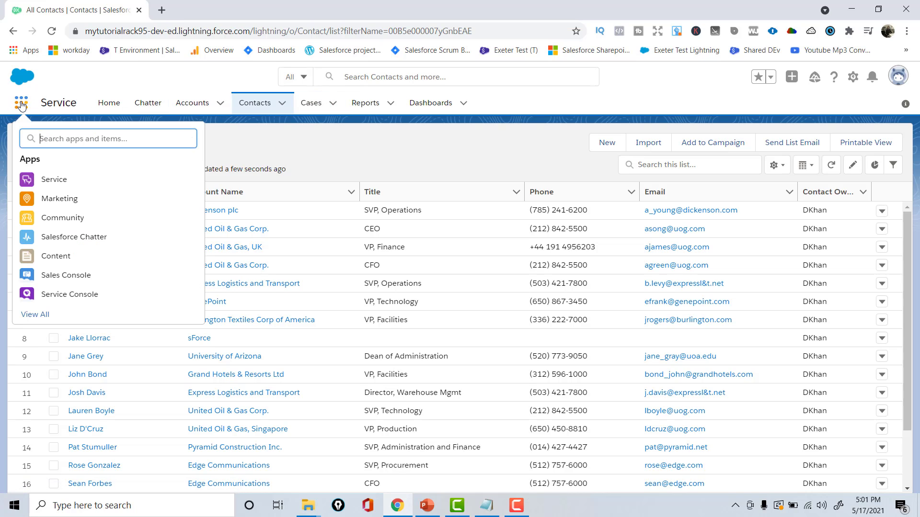
{"action": "type", "text": "case"}
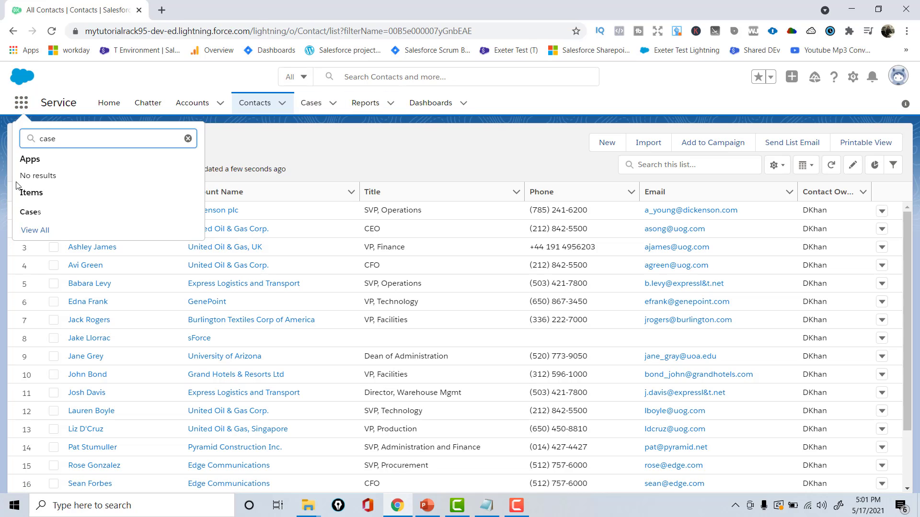
{"action": "left_click", "coordinate": [33, 214]}
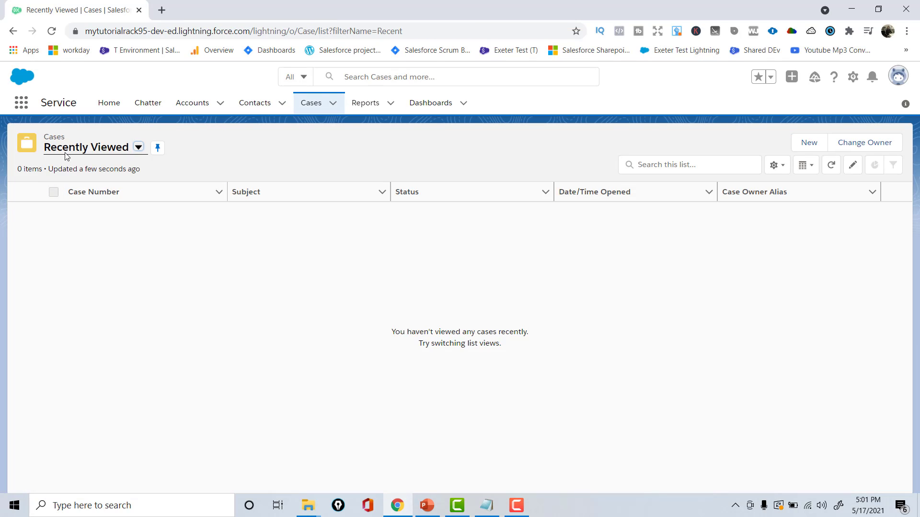
{"action": "left_click", "coordinate": [88, 147]}
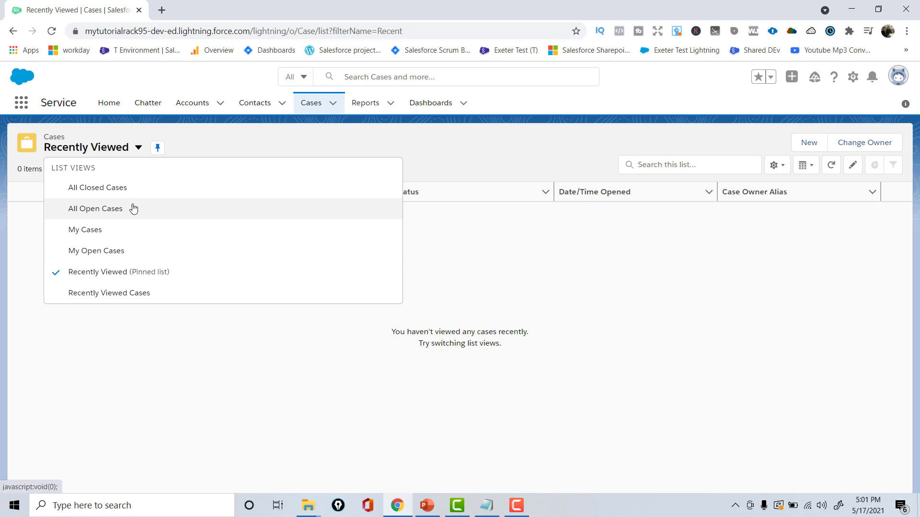
{"action": "left_click", "coordinate": [106, 214]}
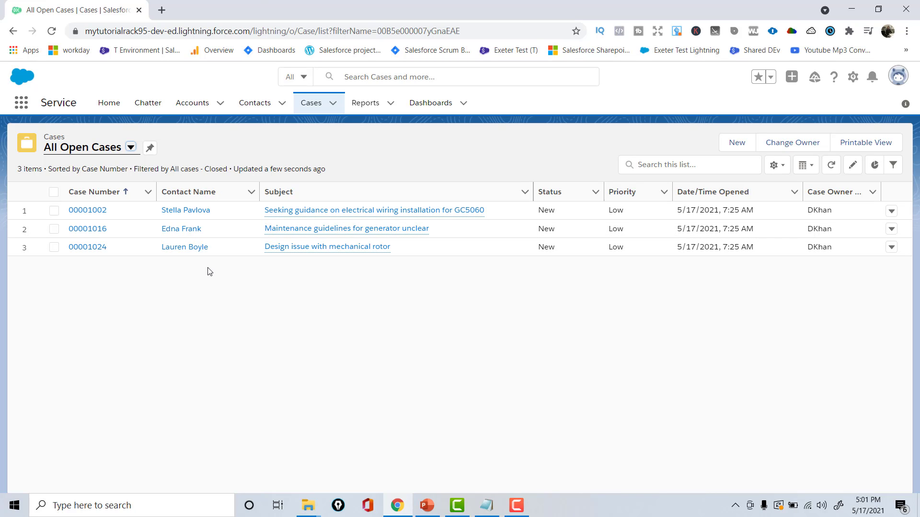
Open Setup and go to the Users page by searching Quick Find for "user"
{"action": "left_click", "coordinate": [853, 78]}
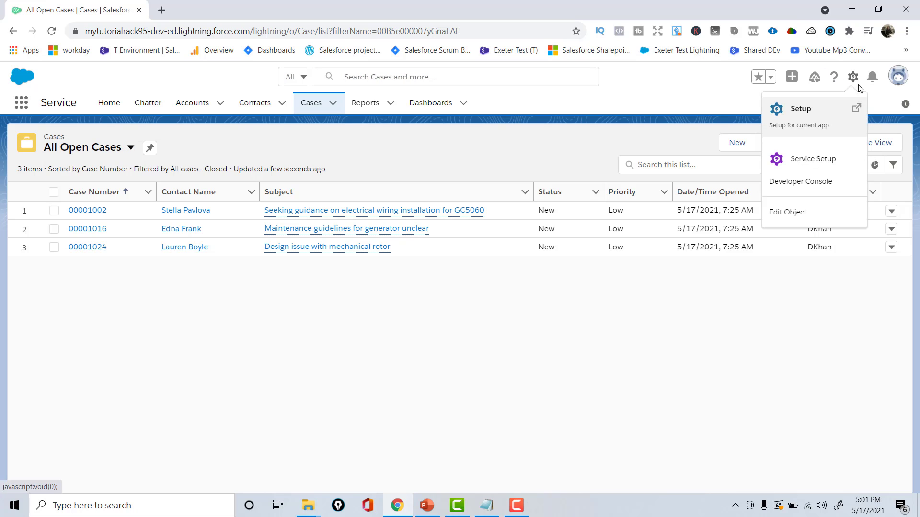
{"action": "left_click", "coordinate": [806, 128]}
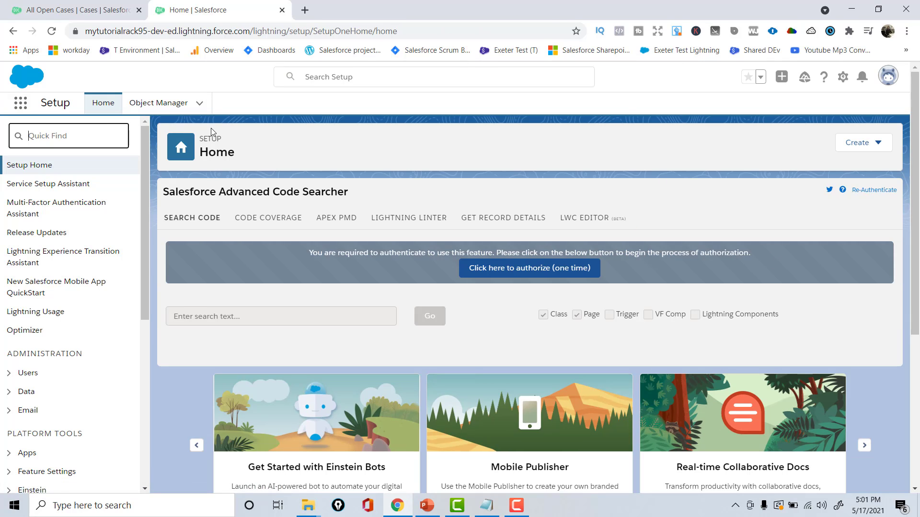
{"action": "type", "text": "user"}
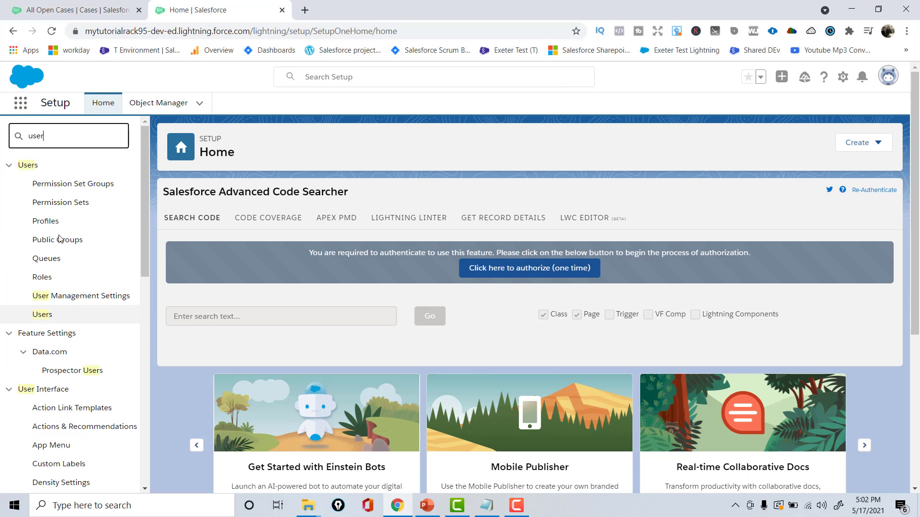
{"action": "double_click", "coordinate": [48, 138]}
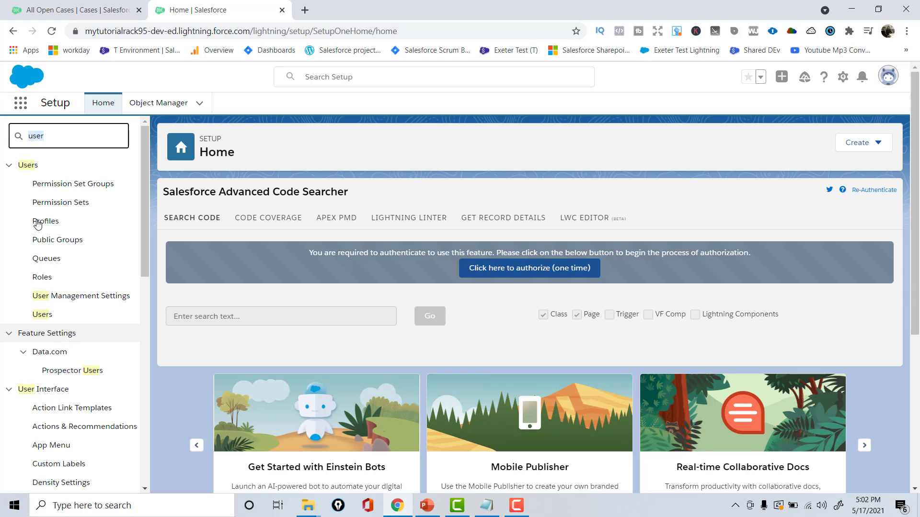
{"action": "left_click", "coordinate": [43, 315]}
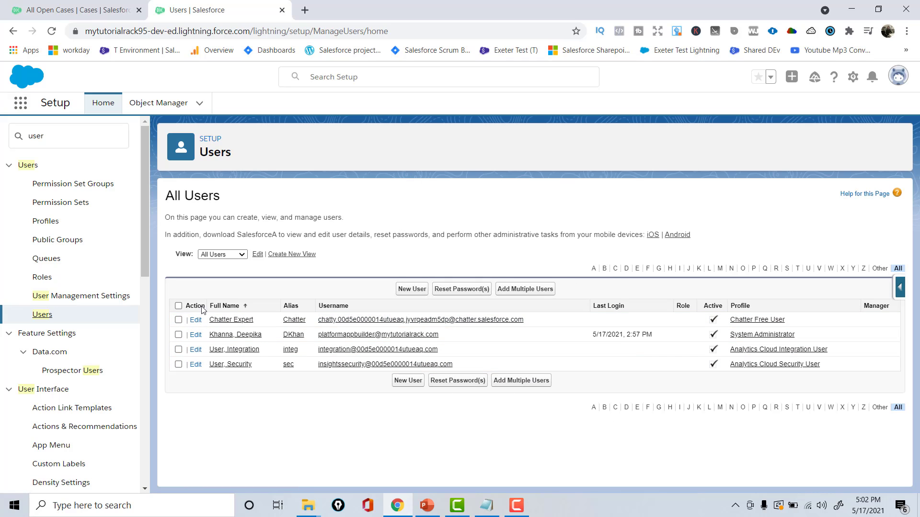
Examine the username and assigned profile of the System Administrator user in the All Users list
{"action": "left_click_drag", "start_coordinate": [463, 335], "coordinate": [208, 338]}
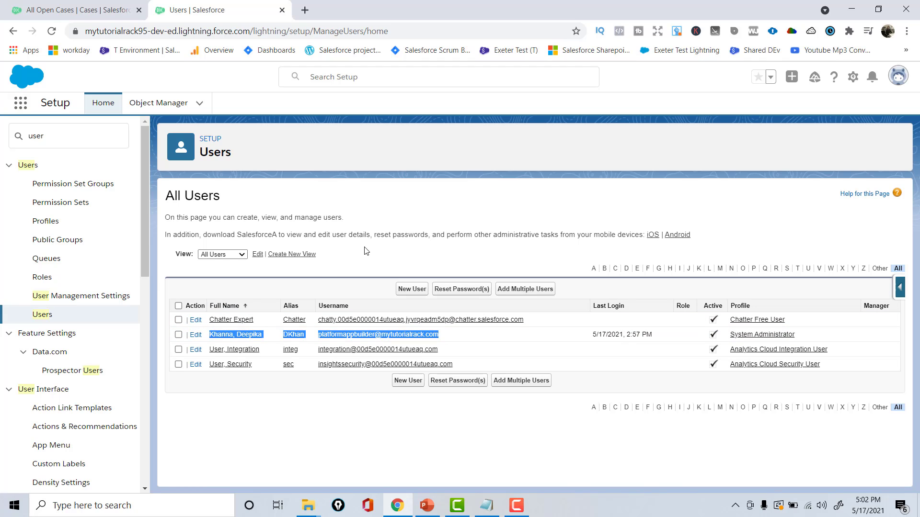
{"action": "left_click", "coordinate": [471, 334]}
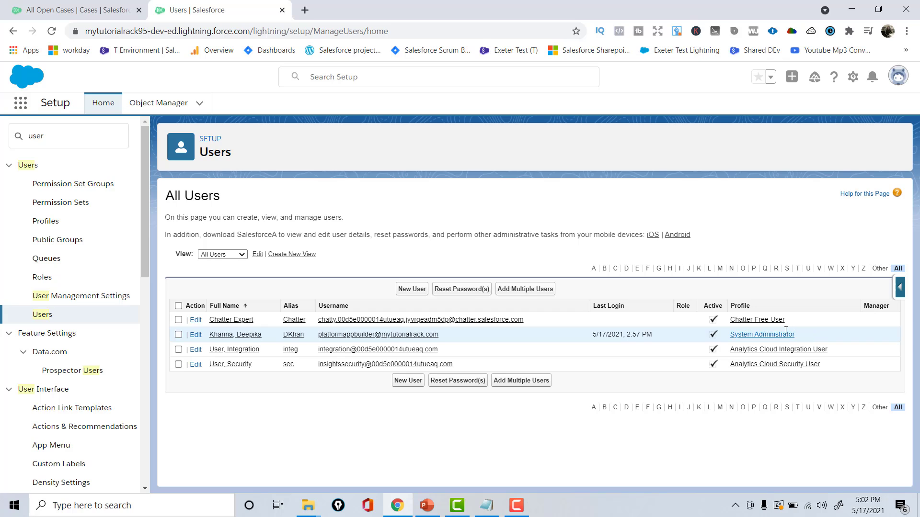
{"action": "left_click_drag", "start_coordinate": [794, 334], "coordinate": [727, 337]}
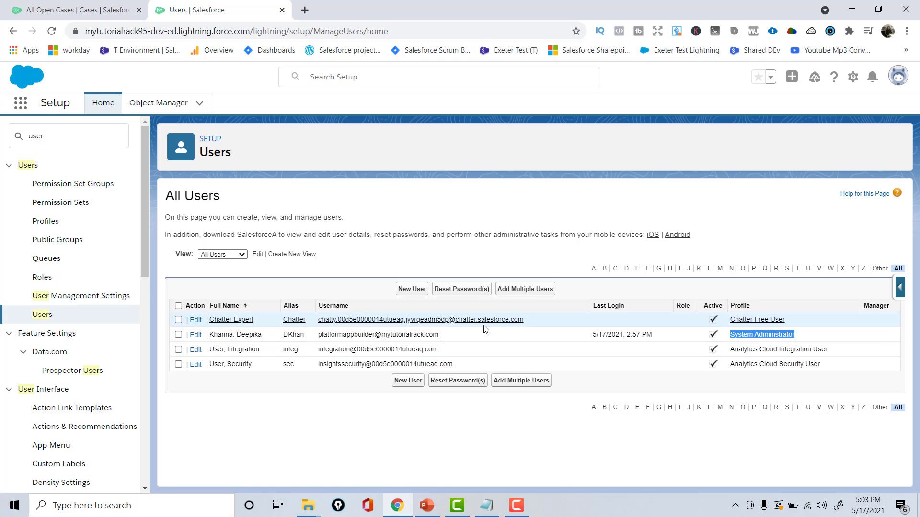
{"action": "left_click_drag", "start_coordinate": [485, 331], "coordinate": [305, 328]}
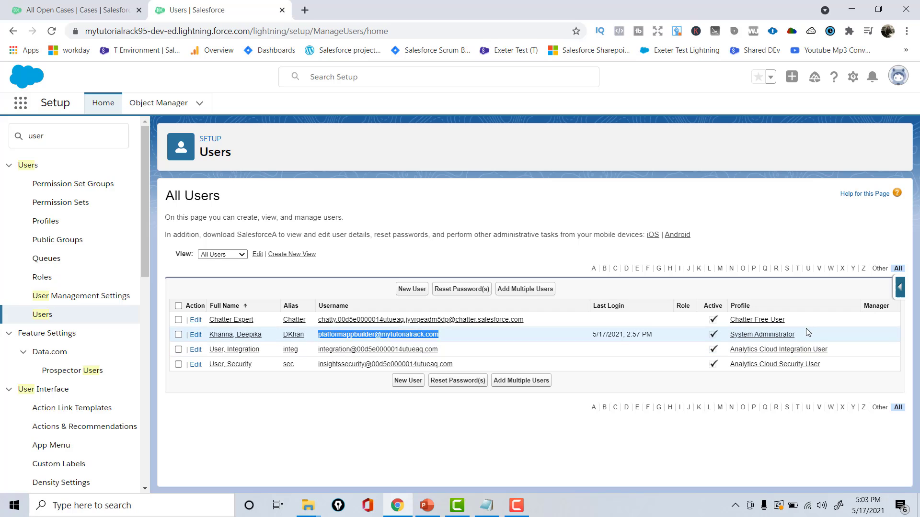
{"action": "left_click_drag", "start_coordinate": [807, 332], "coordinate": [729, 335]}
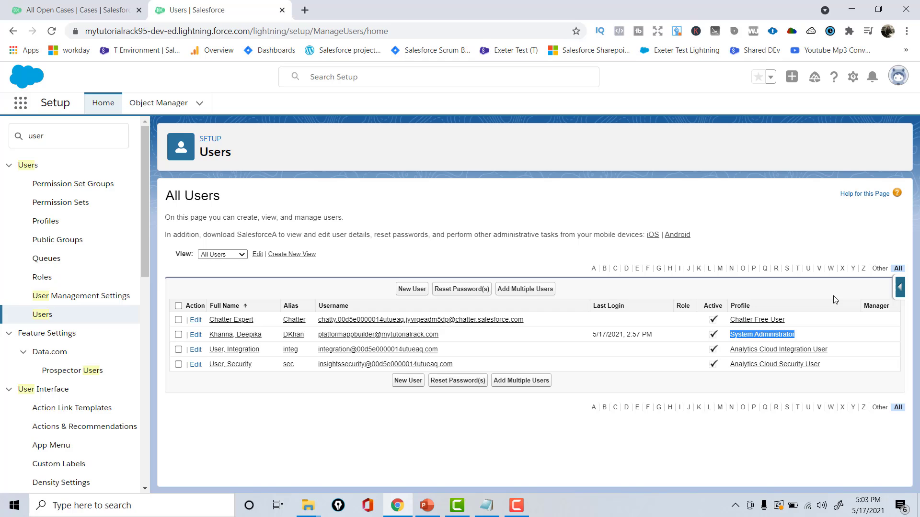
Go to the System Administrator profile from the All Users list and open the profile for editing
{"action": "left_click", "coordinate": [762, 335]}
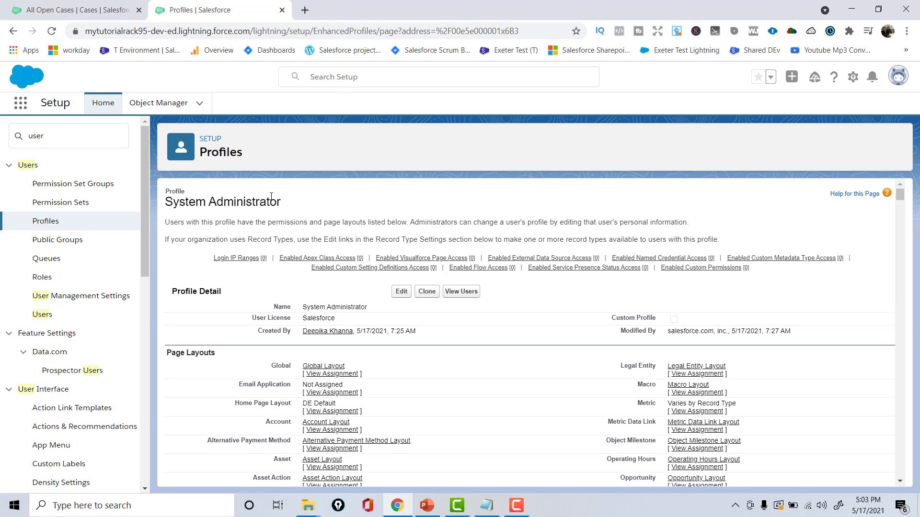
{"action": "left_click_drag", "start_coordinate": [172, 202], "coordinate": [288, 202]}
{"action": "mouse_move", "coordinate": [357, 273]}
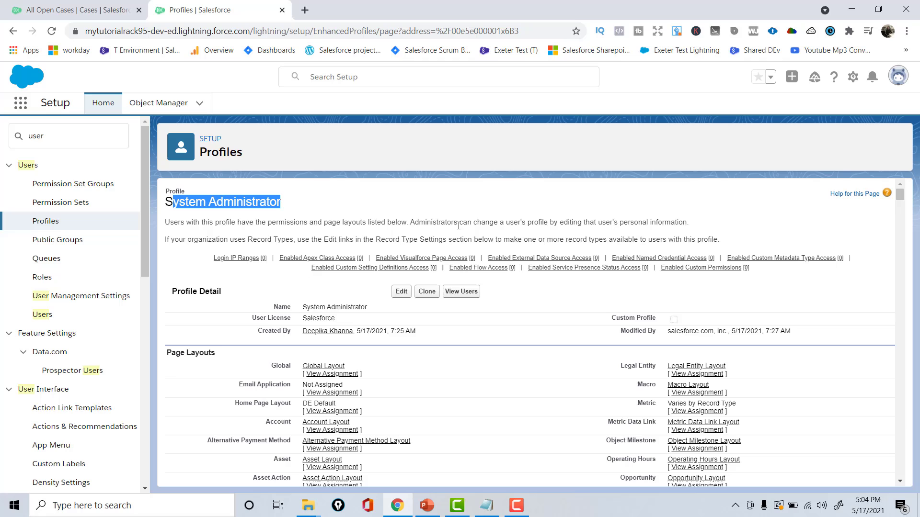
{"action": "left_click", "coordinate": [402, 292]}
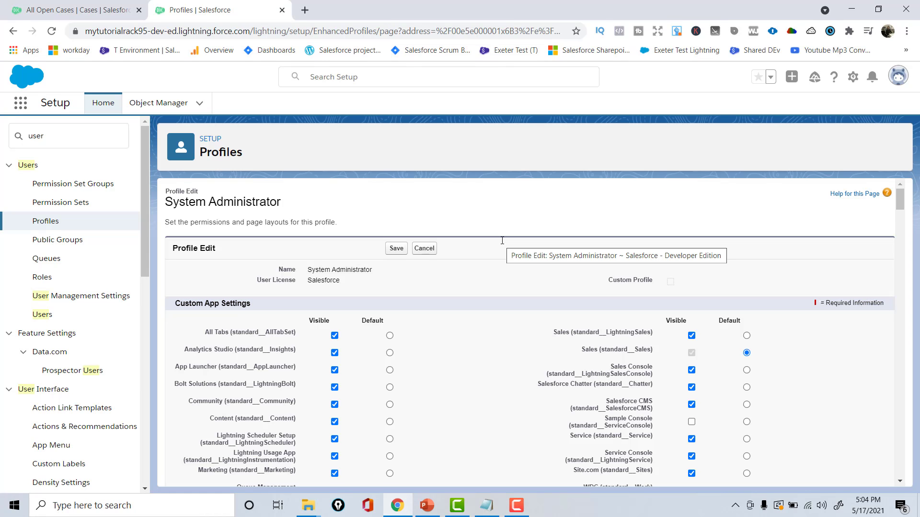
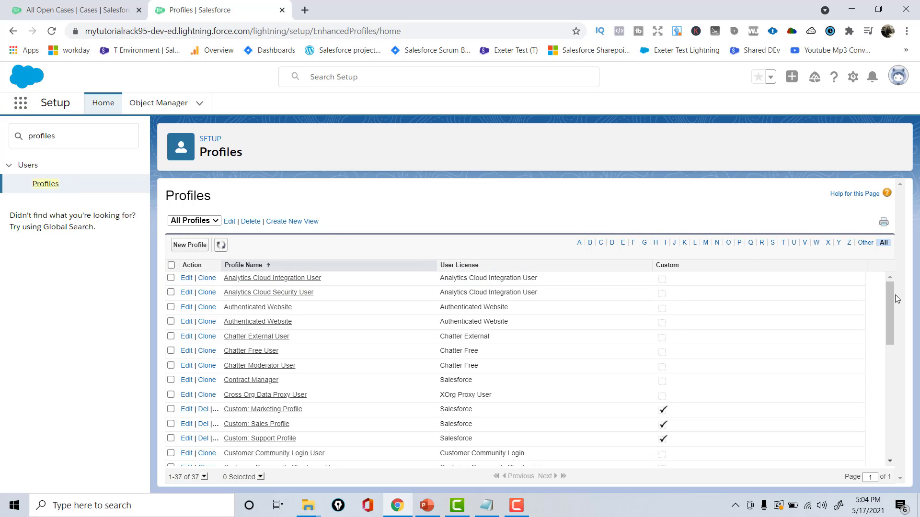
Set the Profiles list to display 10 records per page and examine the user licenses on its second page
{"action": "left_click_drag", "start_coordinate": [890, 297], "coordinate": [895, 274]}
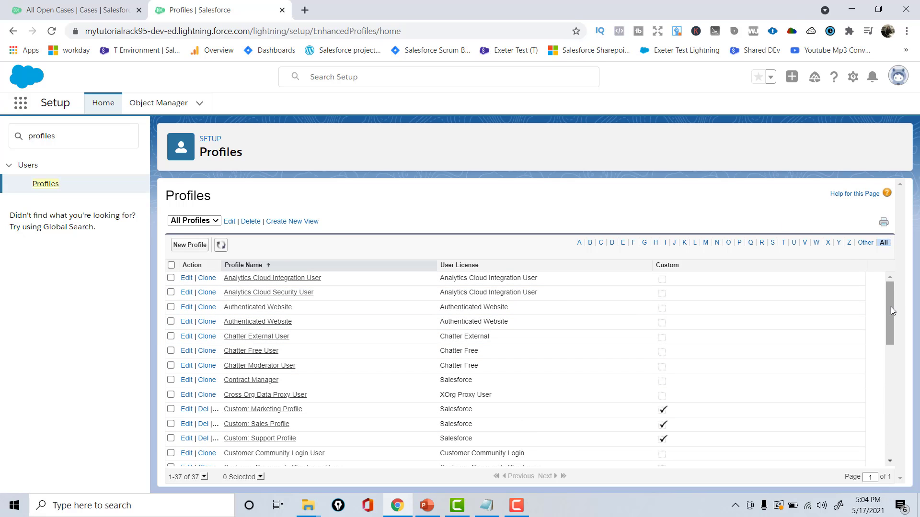
{"action": "left_click_drag", "start_coordinate": [889, 314], "coordinate": [832, 427]}
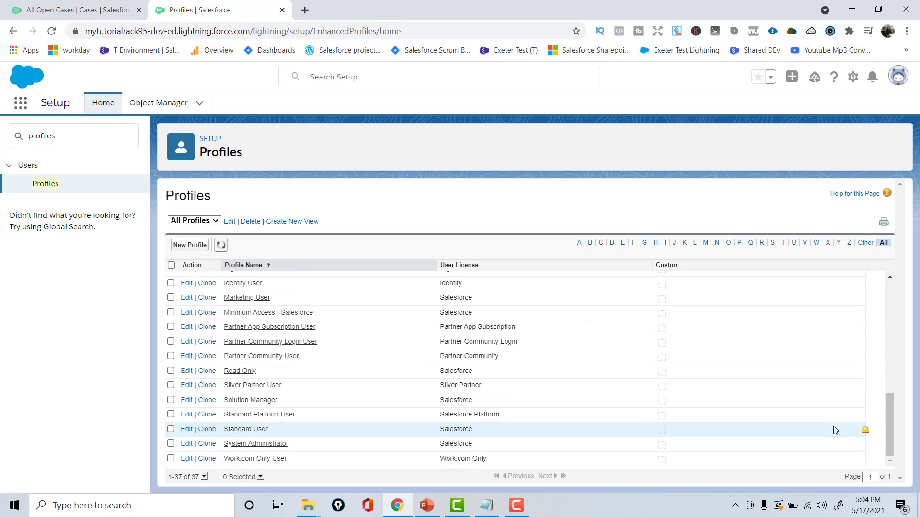
{"action": "left_click", "coordinate": [205, 477]}
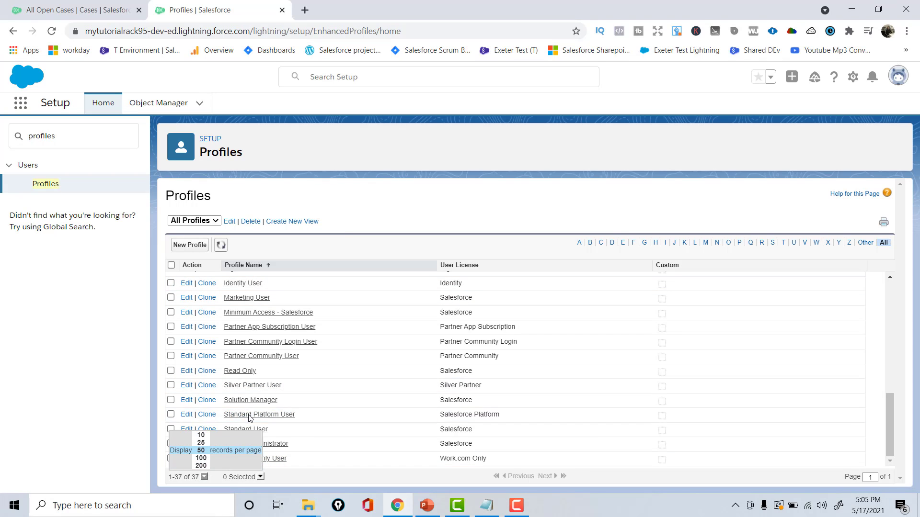
{"action": "left_click", "coordinate": [201, 436]}
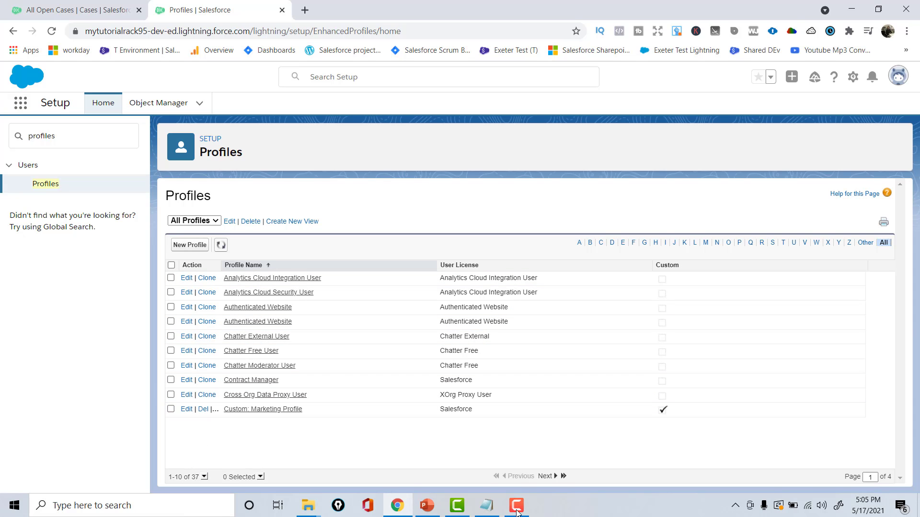
{"action": "left_click", "coordinate": [546, 476]}
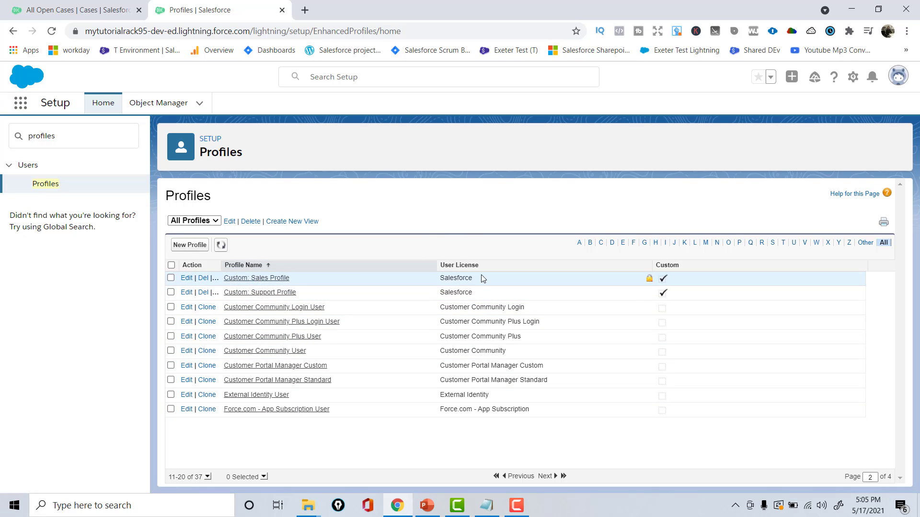
{"action": "left_click_drag", "start_coordinate": [480, 276], "coordinate": [436, 279]}
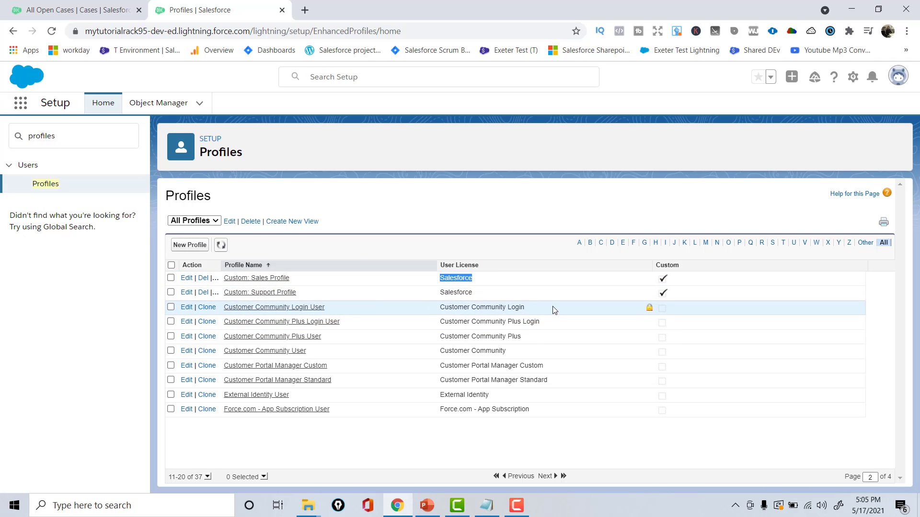
{"action": "left_click_drag", "start_coordinate": [550, 308], "coordinate": [431, 309]}
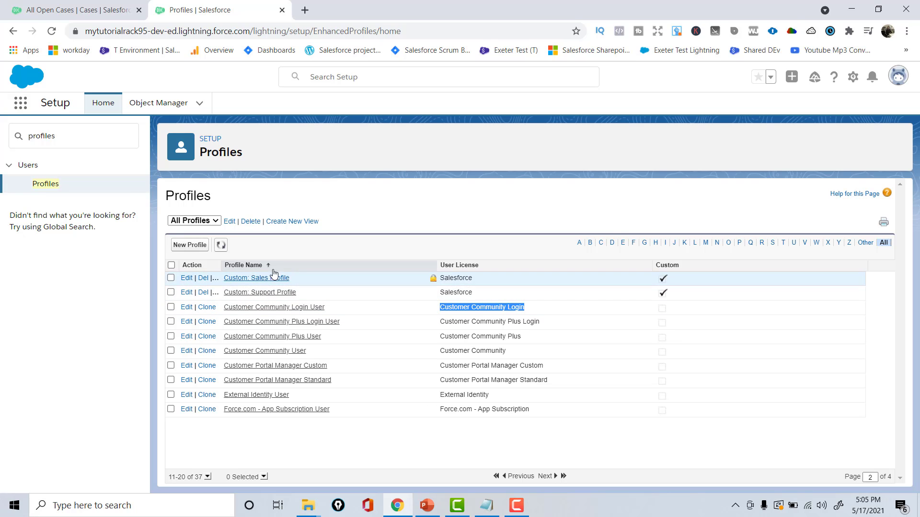
Widen the Action column, view the clone form for Custom: Sales Profile and cancel it
{"action": "left_click_drag", "start_coordinate": [220, 265], "coordinate": [291, 266]}
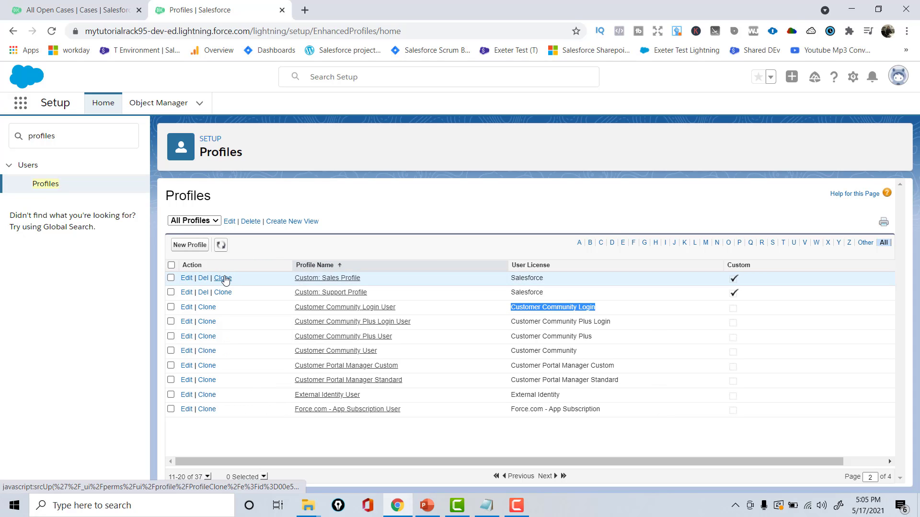
{"action": "left_click", "coordinate": [221, 278]}
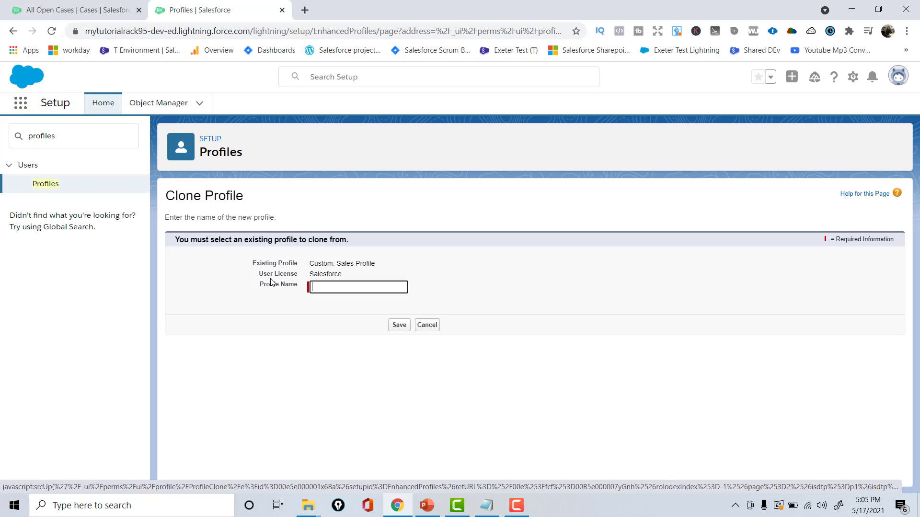
{"action": "left_click_drag", "start_coordinate": [256, 294], "coordinate": [308, 286]}
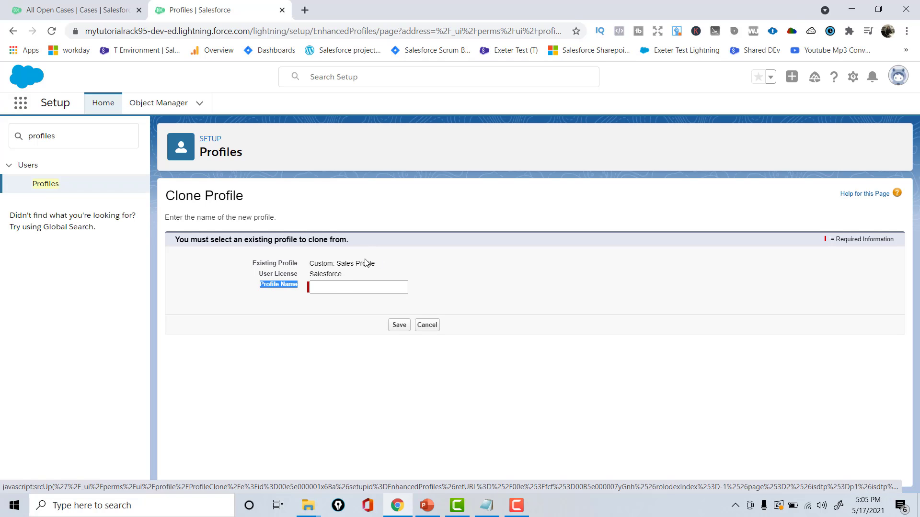
{"action": "left_click", "coordinate": [428, 326]}
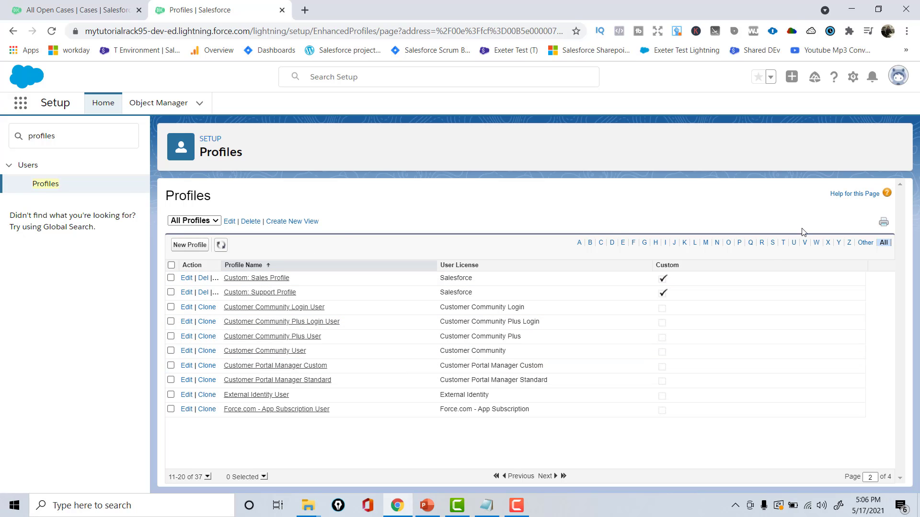
Filter the Profiles list to profile names beginning with S
{"action": "left_click", "coordinate": [774, 245]}
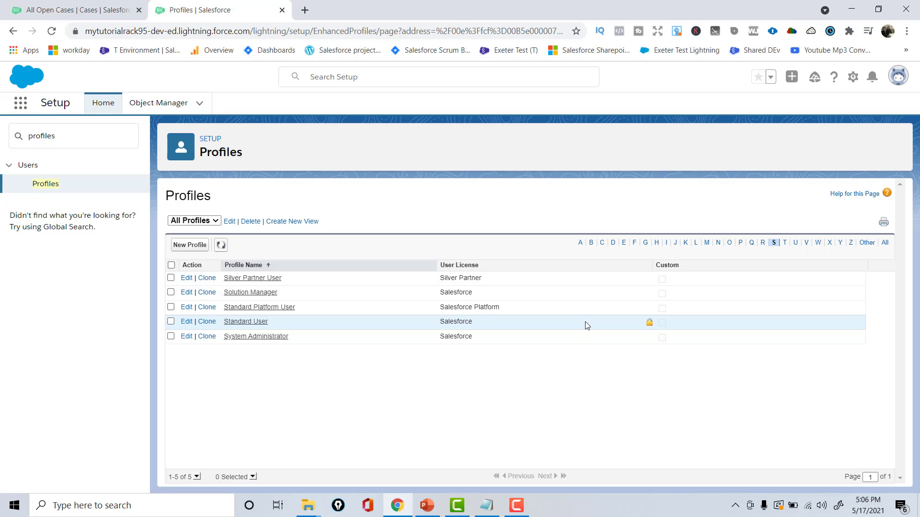
Switch back to the Service app through the App Launcher and open Setup from there
{"action": "left_click", "coordinate": [22, 110]}
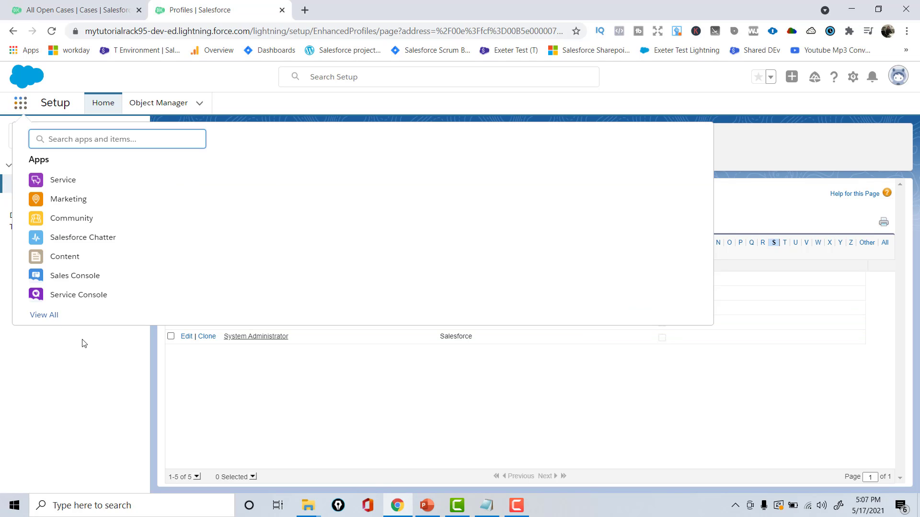
{"action": "left_click", "coordinate": [72, 181]}
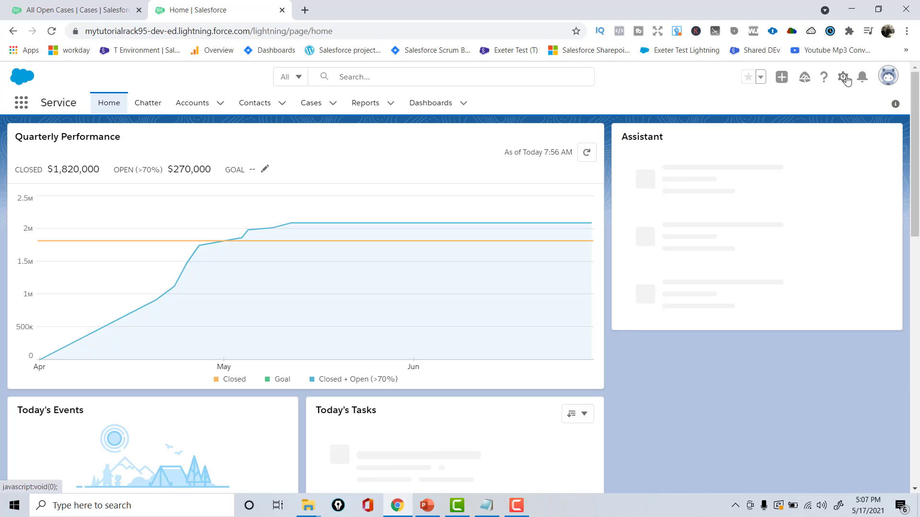
{"action": "left_click", "coordinate": [843, 78]}
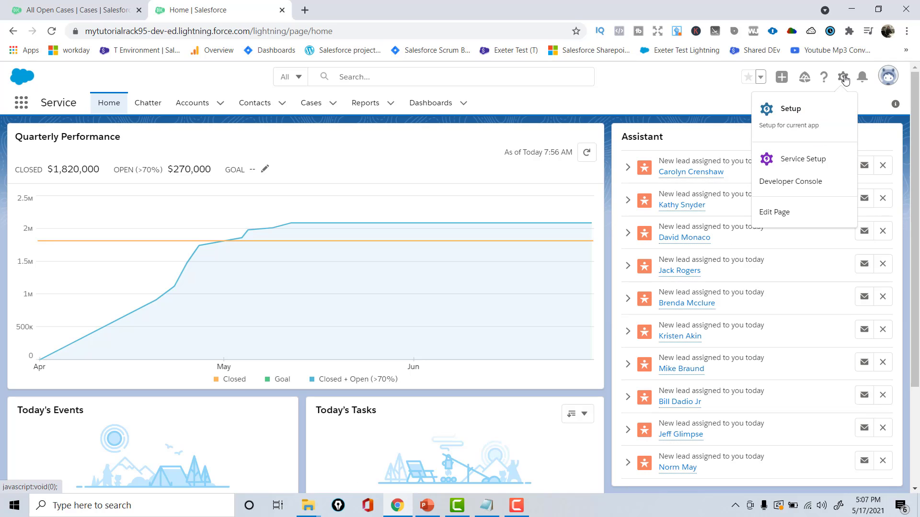
{"action": "left_click", "coordinate": [790, 109]}
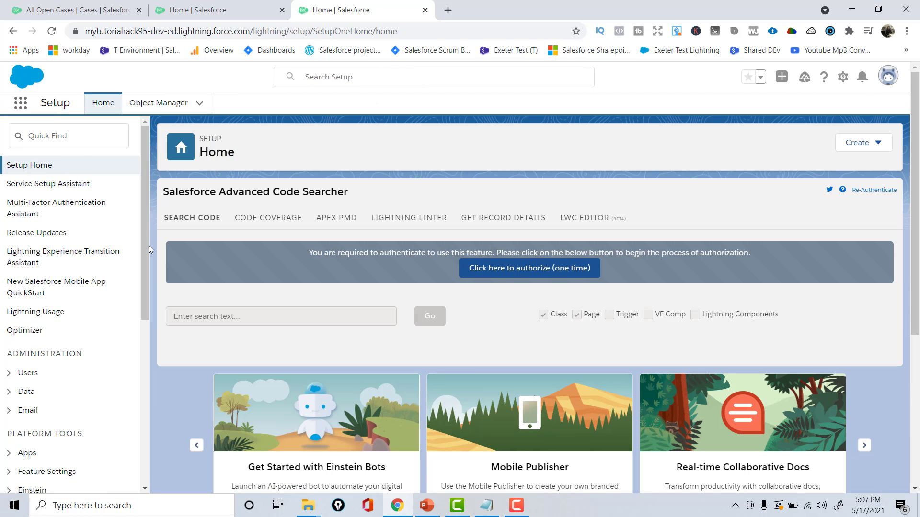
Search Quick Find in Setup for "email" and look through the matching setup items
{"action": "mouse_move", "coordinate": [144, 190]}
{"action": "left_mouse_down"}
{"action": "mouse_move", "coordinate": [144, 324]}
{"action": "mouse_move", "coordinate": [144, 190]}
{"action": "left_mouse_up"}
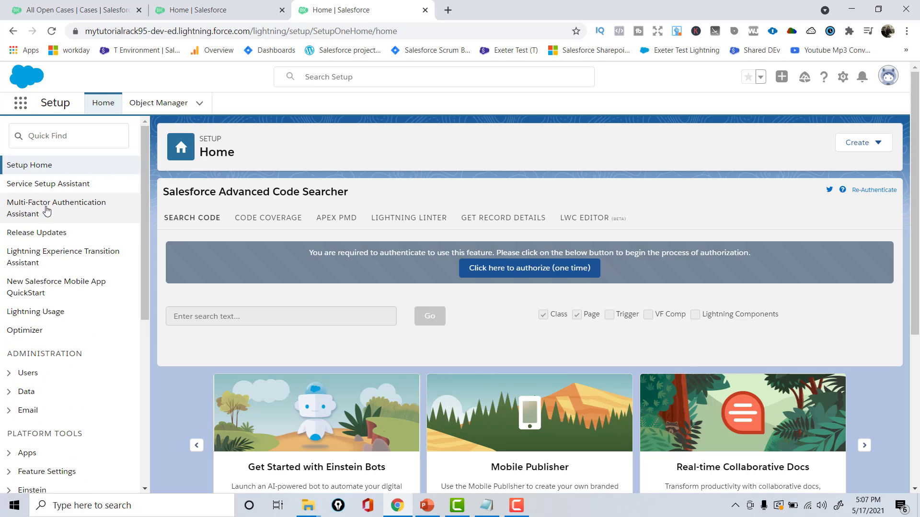
{"action": "left_click", "coordinate": [60, 138]}
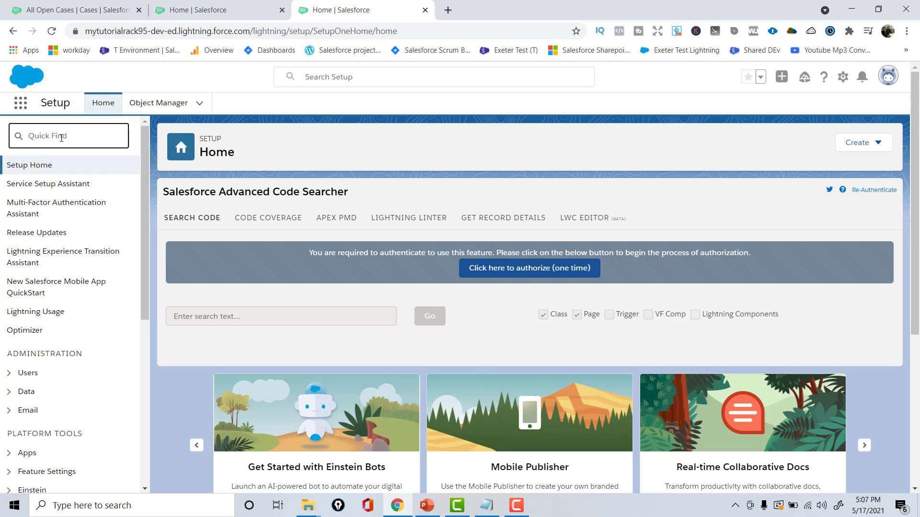
{"action": "type", "text": "email"}
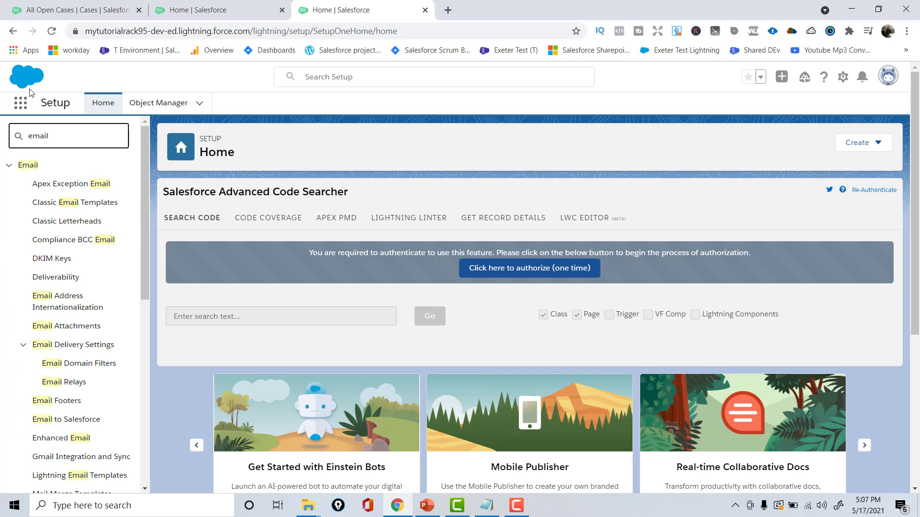
{"action": "left_click_drag", "start_coordinate": [146, 272], "coordinate": [146, 163]}
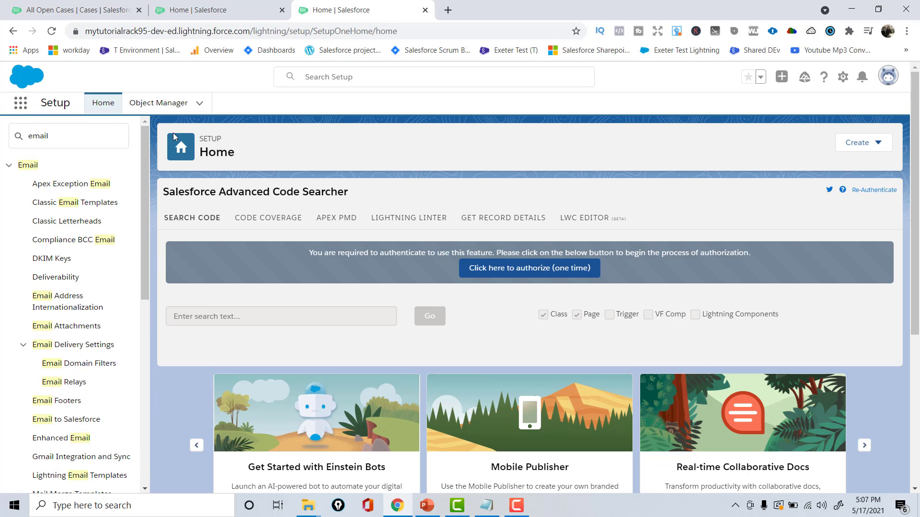